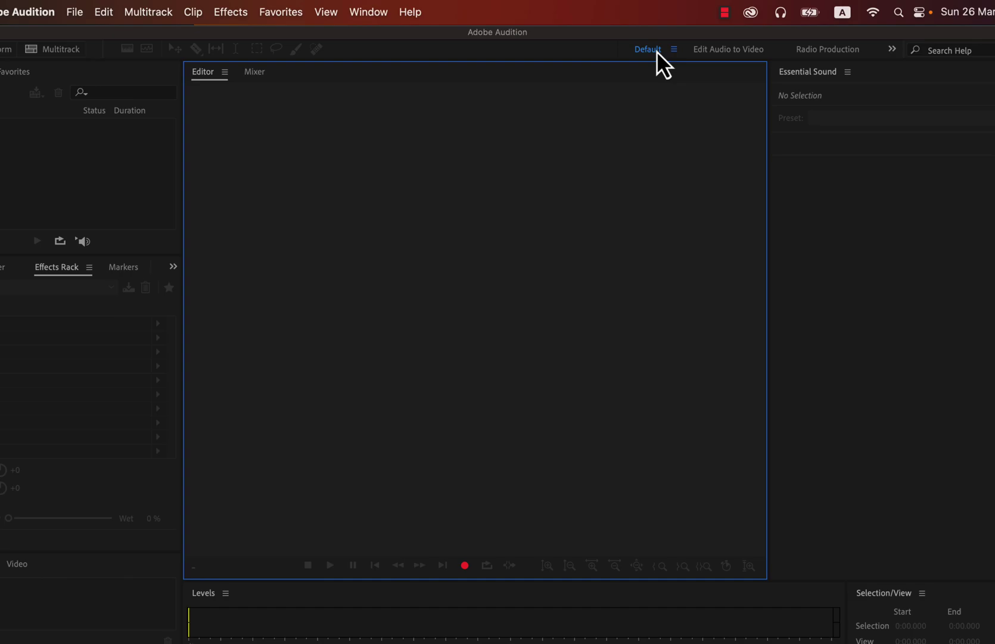
# Try the Edit Audio to Video and Radio Production workspaces, and set the workspace back to Default
pyautogui.click(715, 51)
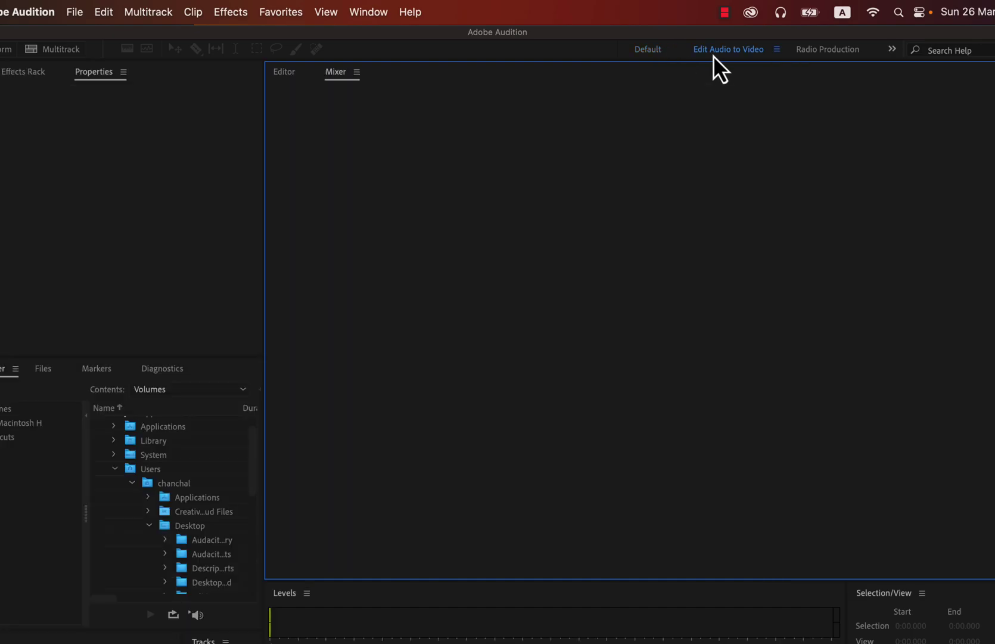
pyautogui.click(818, 52)
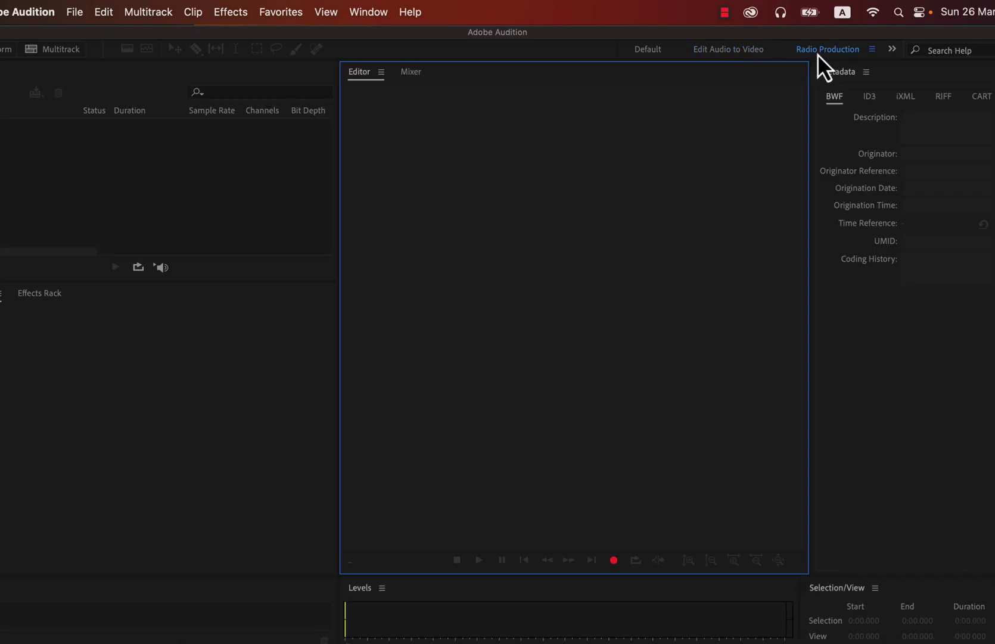
pyautogui.click(729, 50)
pyautogui.click(647, 50)
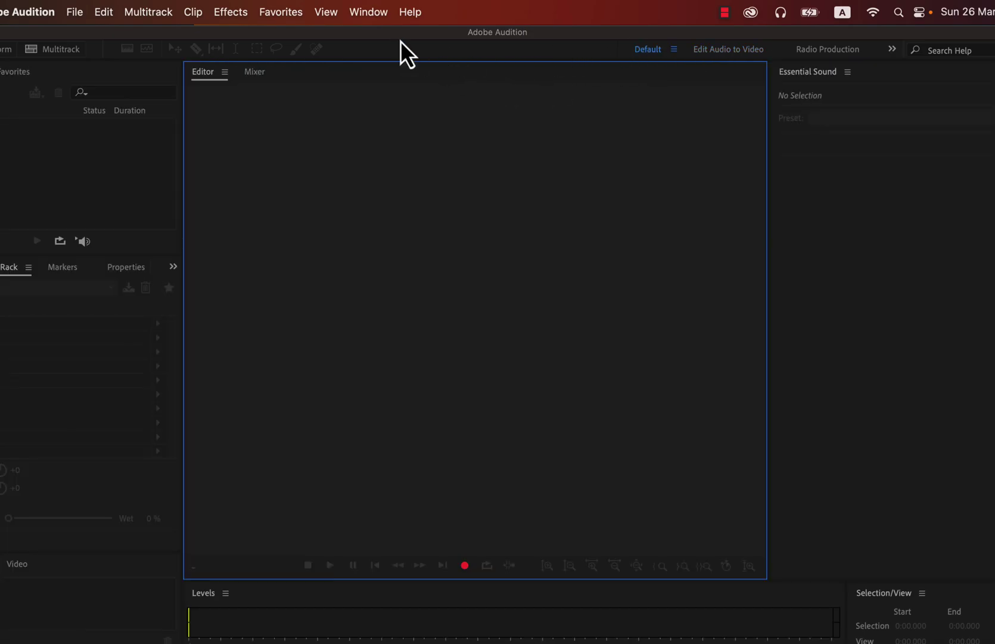
pyautogui.click(380, 17)
pyautogui.moveTo(381, 38)
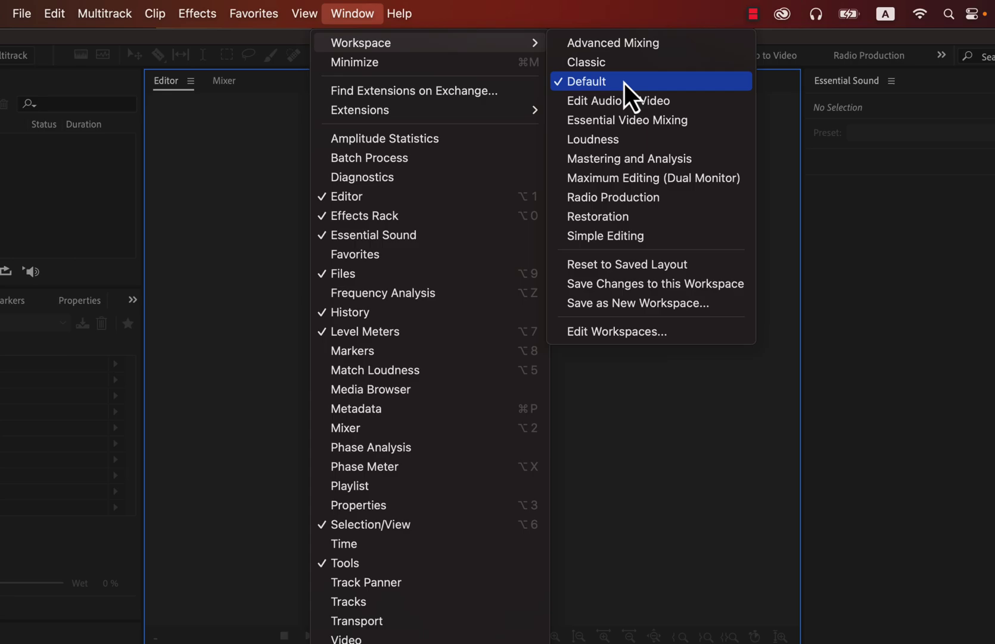
pyautogui.click(623, 84)
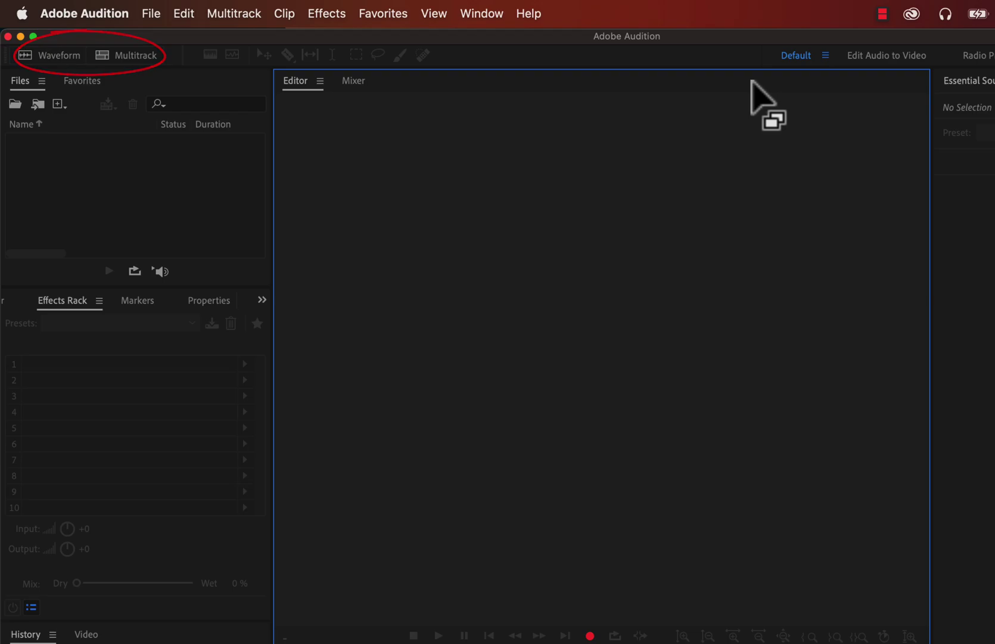
# Look at the settings offered for a new waveform audio file and a new multitrack session, creating neither
pyautogui.click(44, 59)
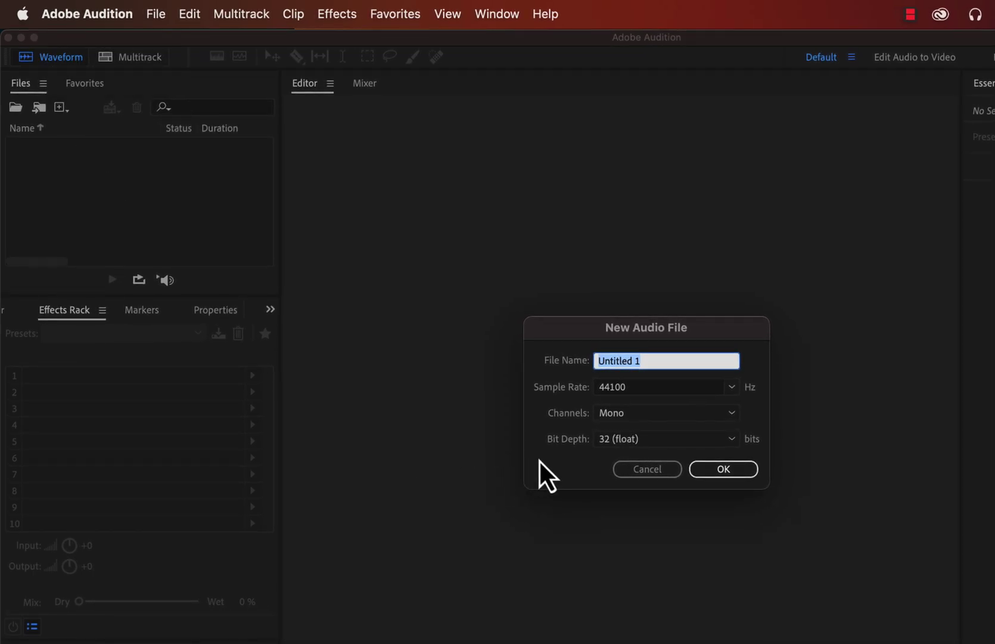
pyautogui.click(636, 468)
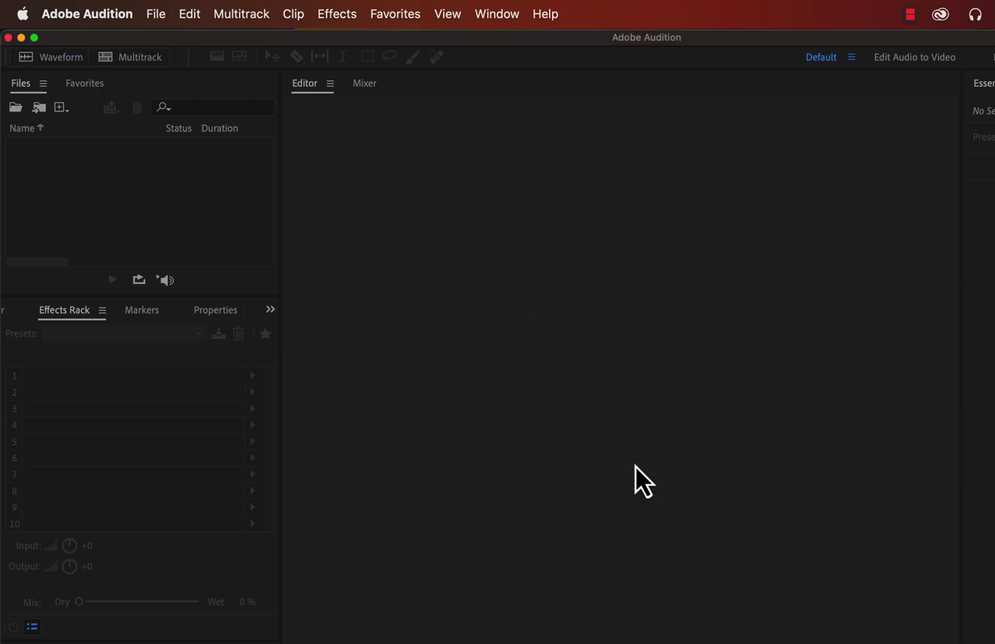
pyautogui.click(134, 58)
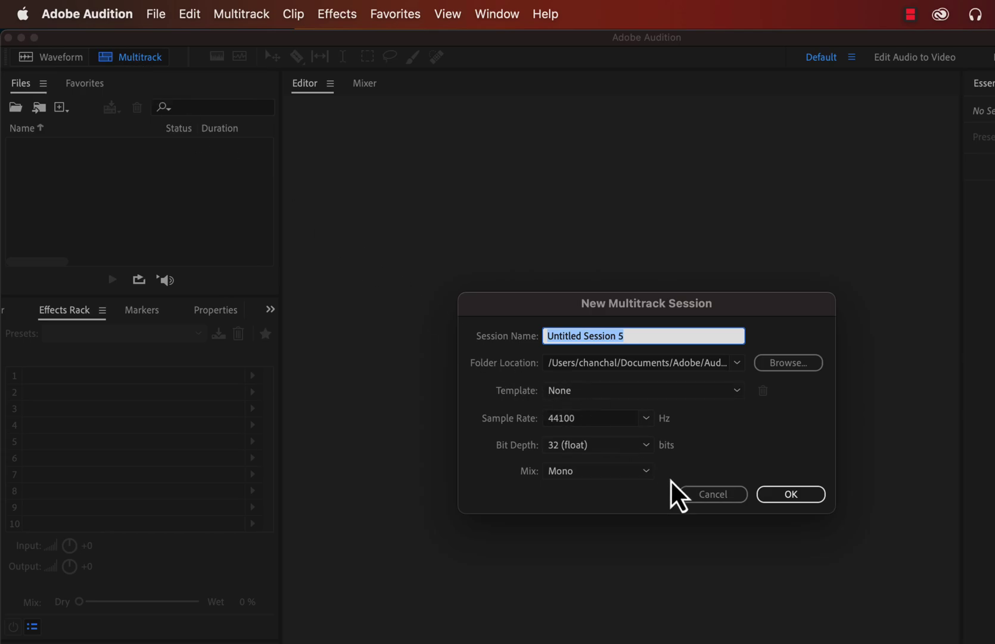
pyautogui.click(709, 496)
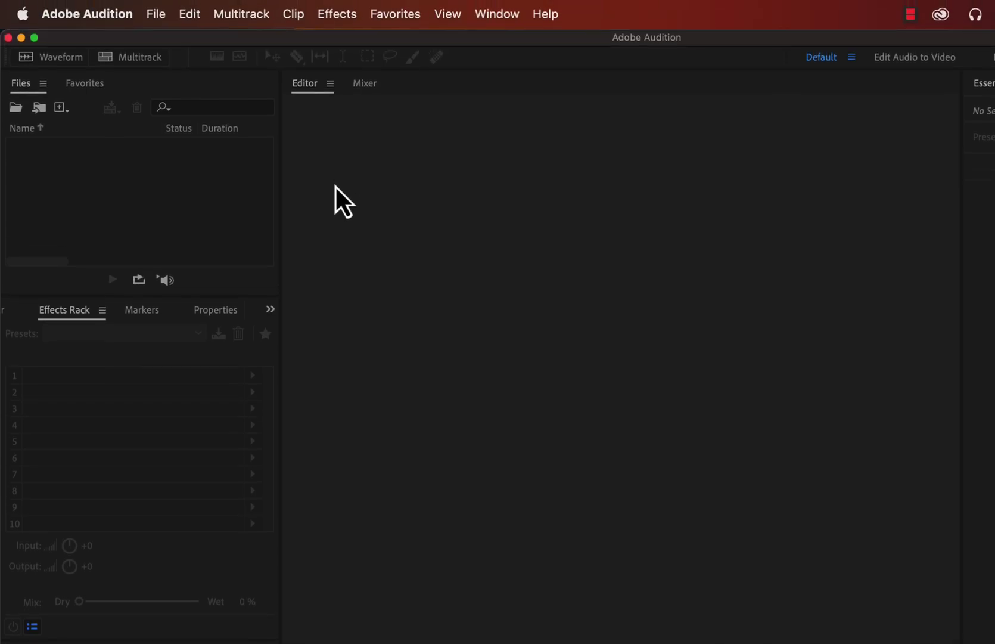
# In the Audio Hardware preferences, set the default input to Samson C01U Pro Mic and the default output to System Default - External Headphones
pyautogui.click(111, 13)
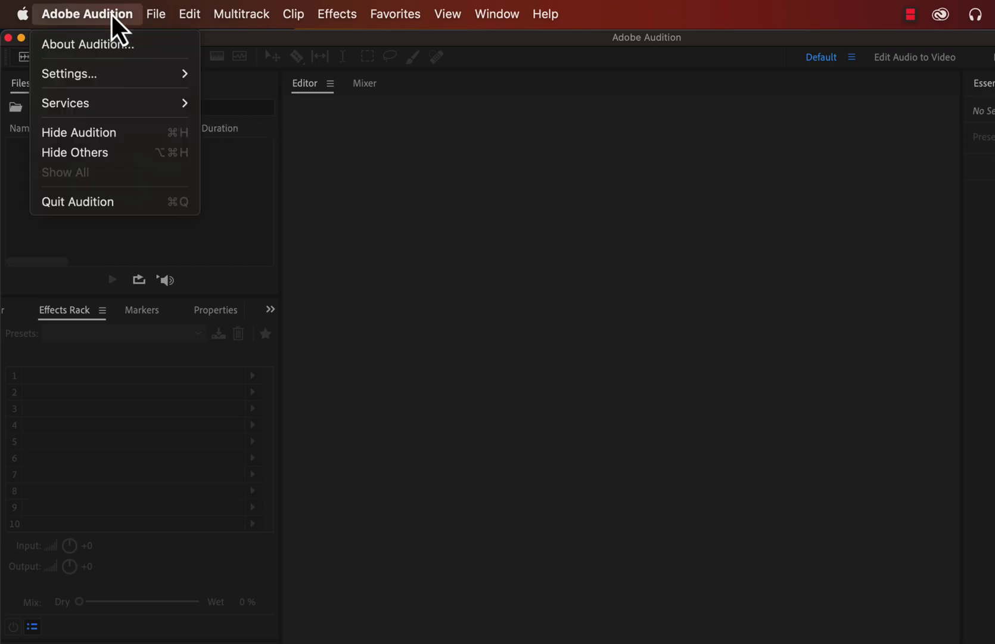
pyautogui.moveTo(98, 76)
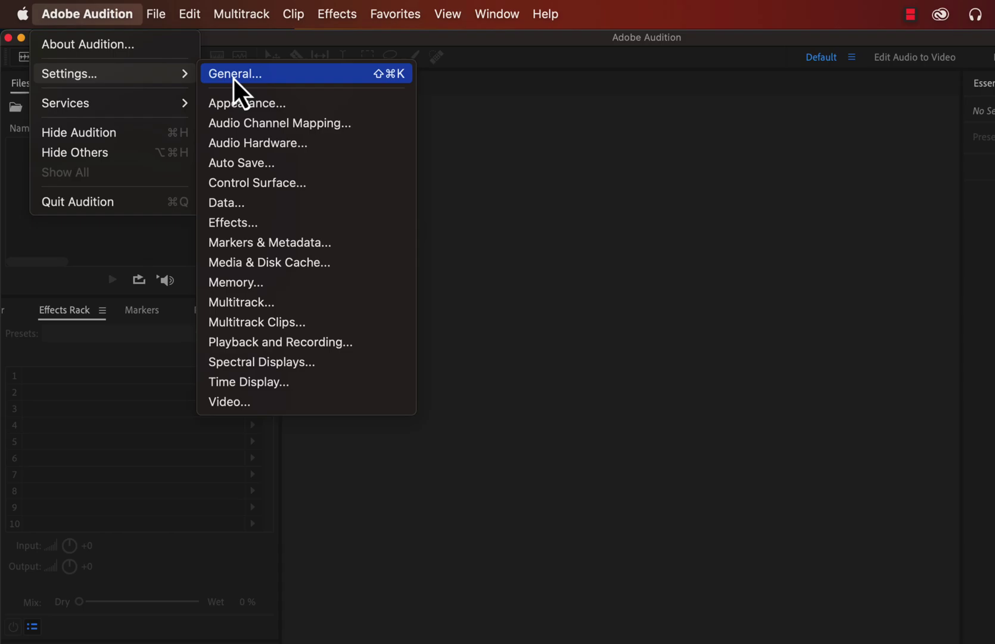
pyautogui.click(285, 146)
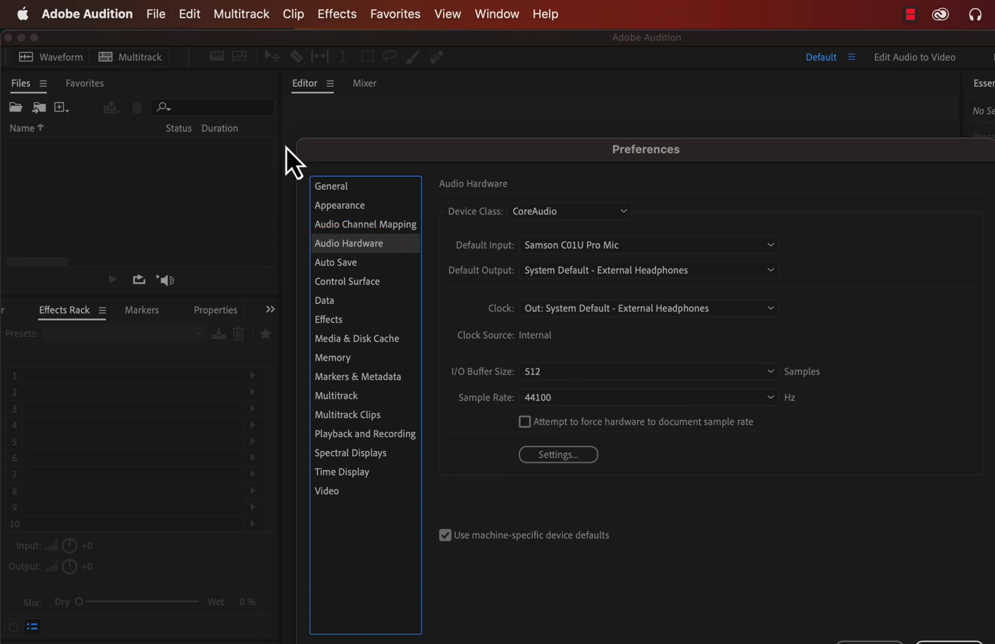
pyautogui.click(567, 246)
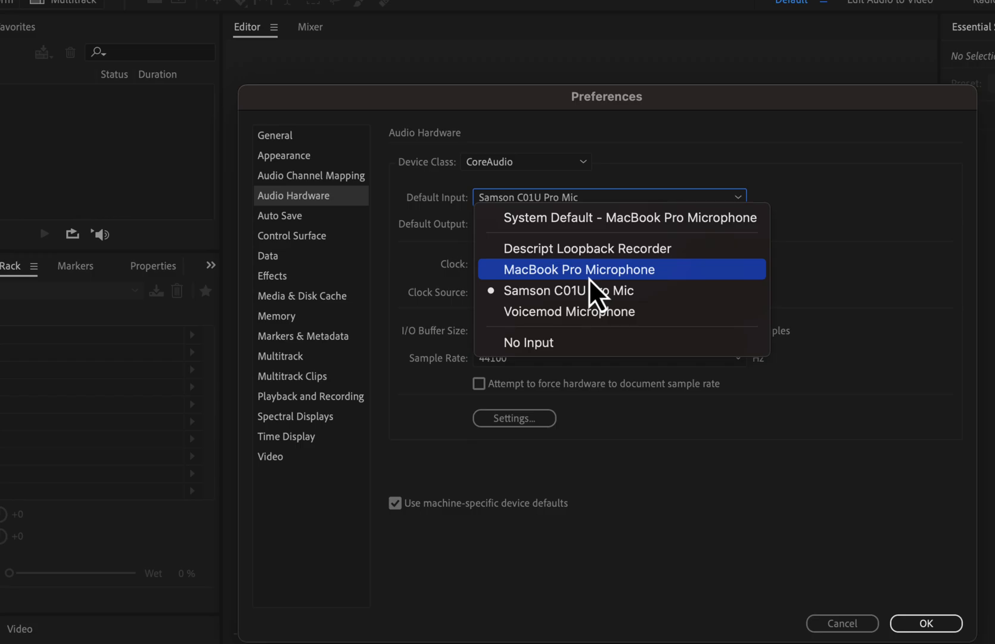
pyautogui.click(600, 292)
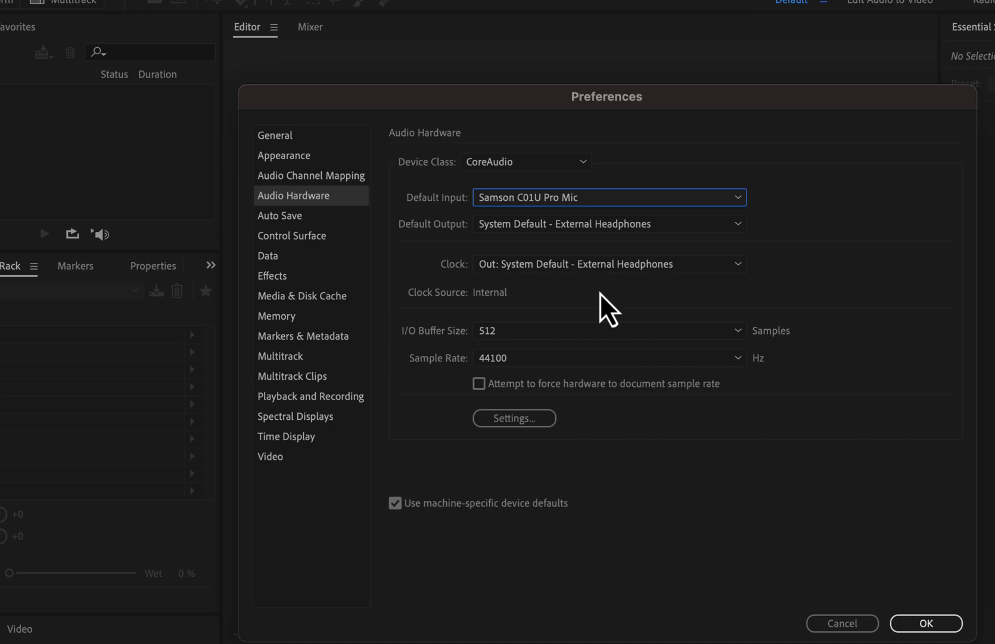
pyautogui.click(577, 223)
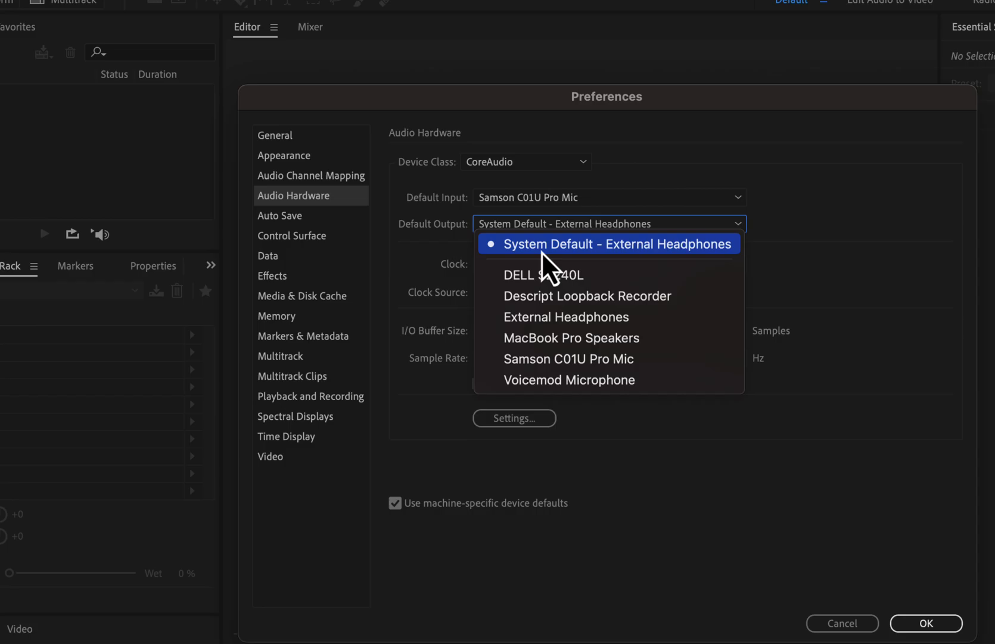
pyautogui.click(659, 255)
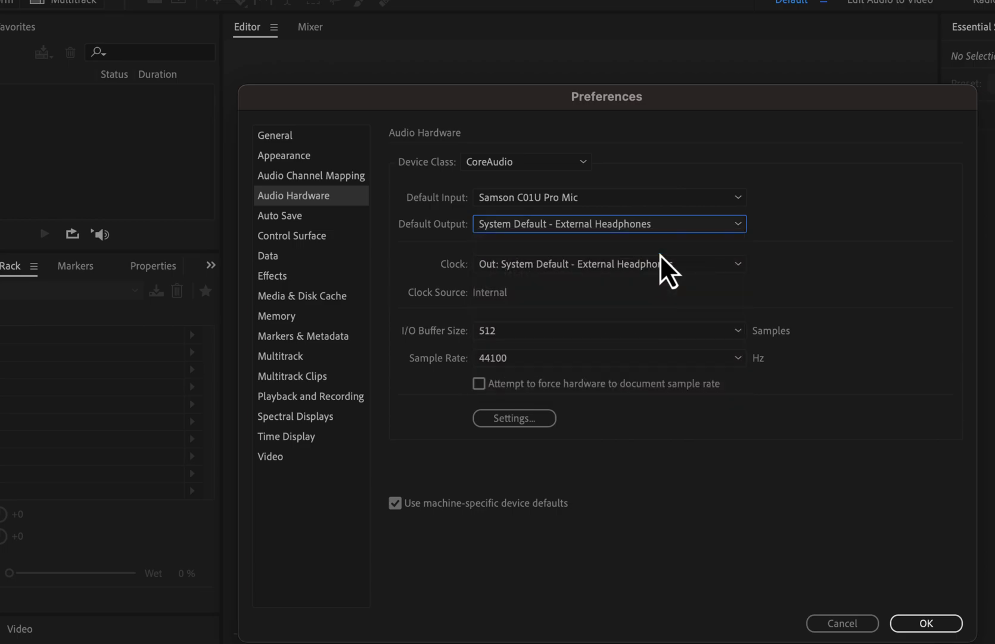
# Switch the system sound output to MacBook Pro Speakers, return it to External Headphones, and accept the audio hardware preferences
pyautogui.click(827, 14)
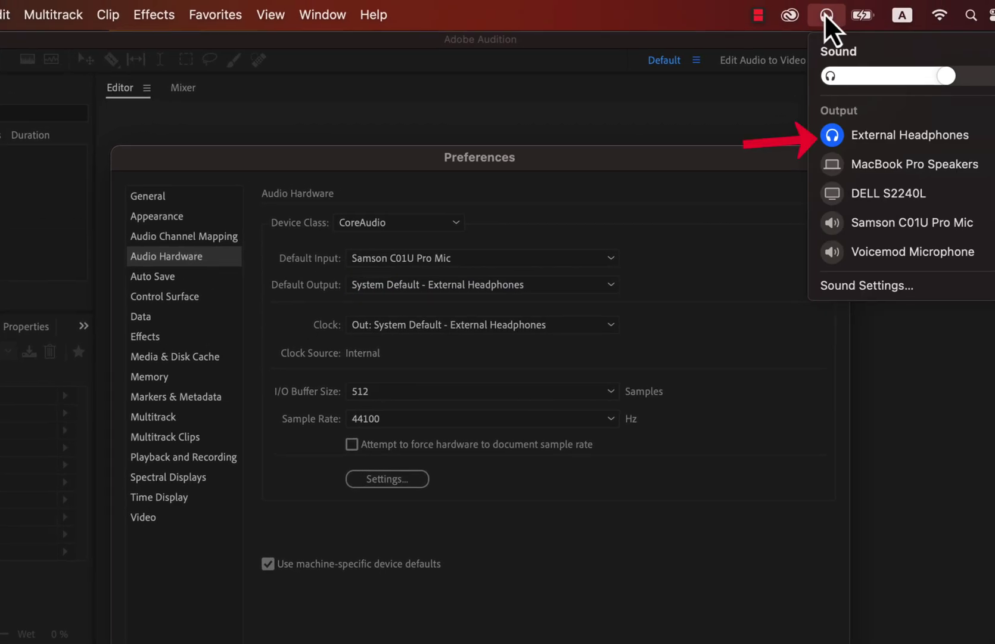
pyautogui.click(846, 169)
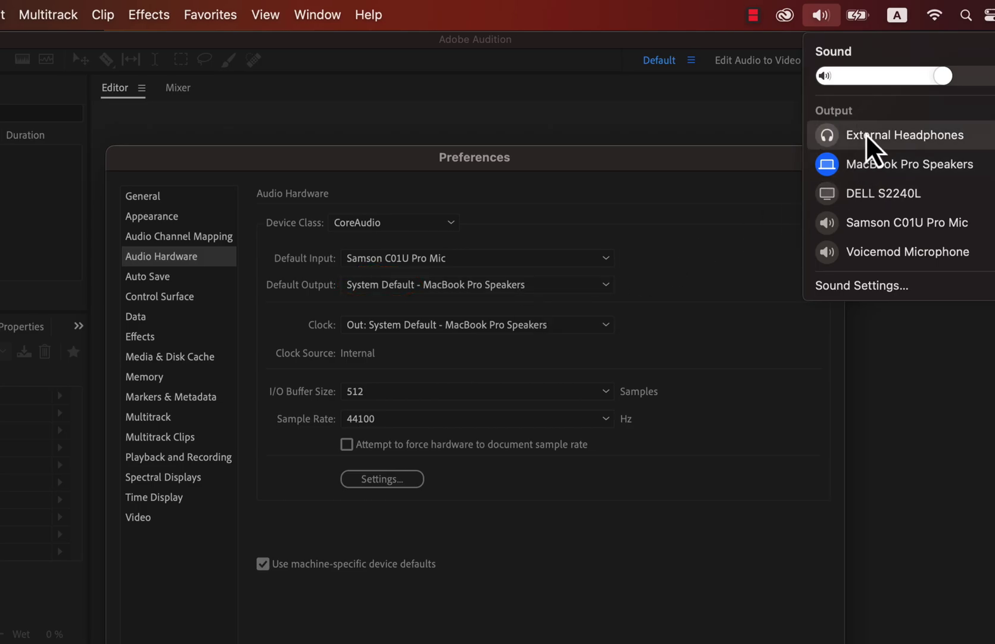
pyautogui.click(866, 133)
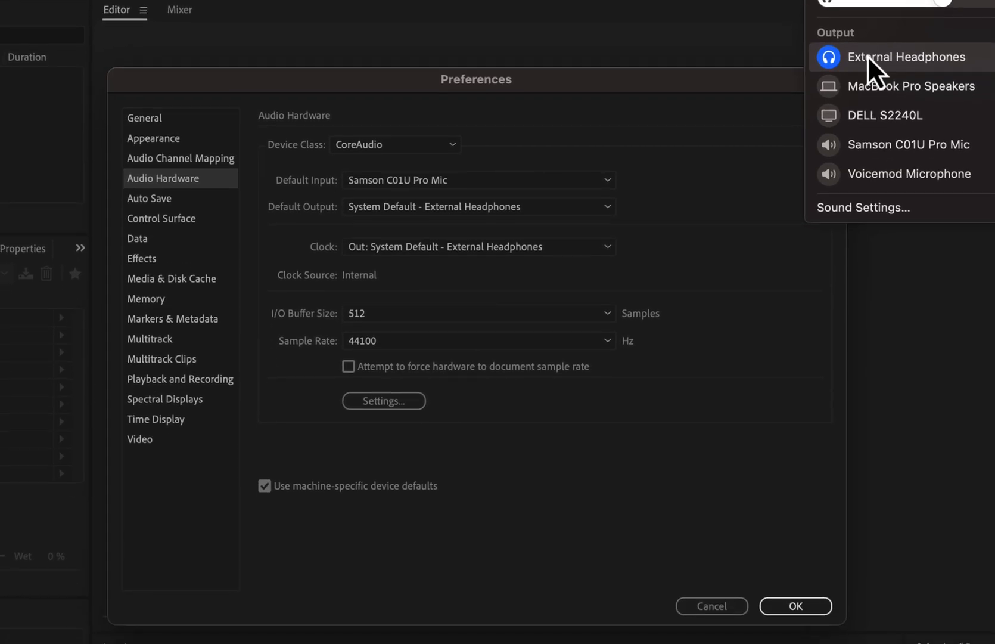
pyautogui.click(492, 192)
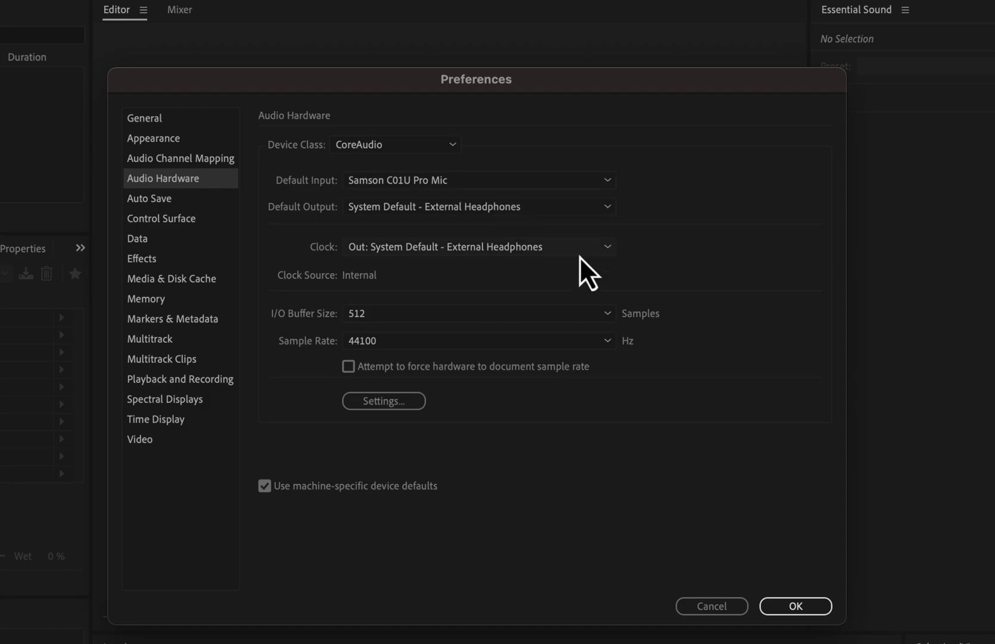
pyautogui.click(790, 604)
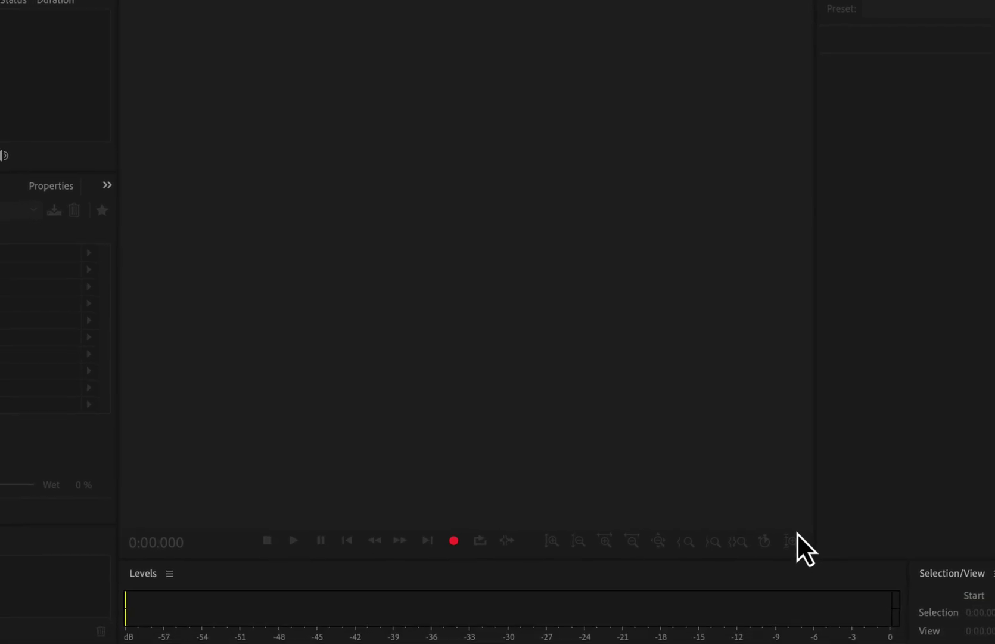
pyautogui.click(558, 585)
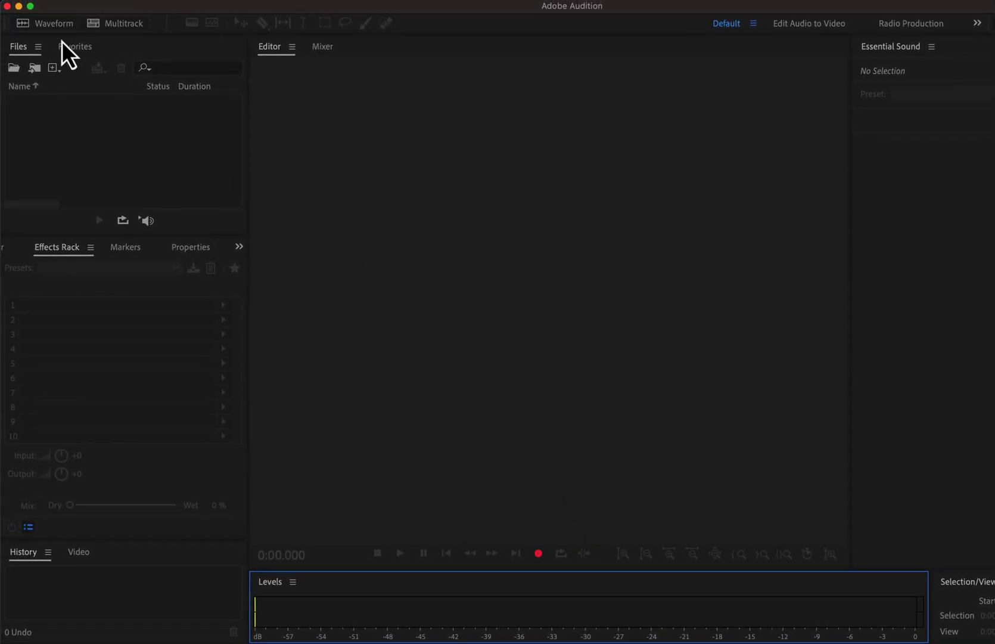
# Create a new waveform audio file named "recording 1" with a 44100 Hz sample rate, Mono channels and 32 (float) bit depth
pyautogui.click(53, 24)
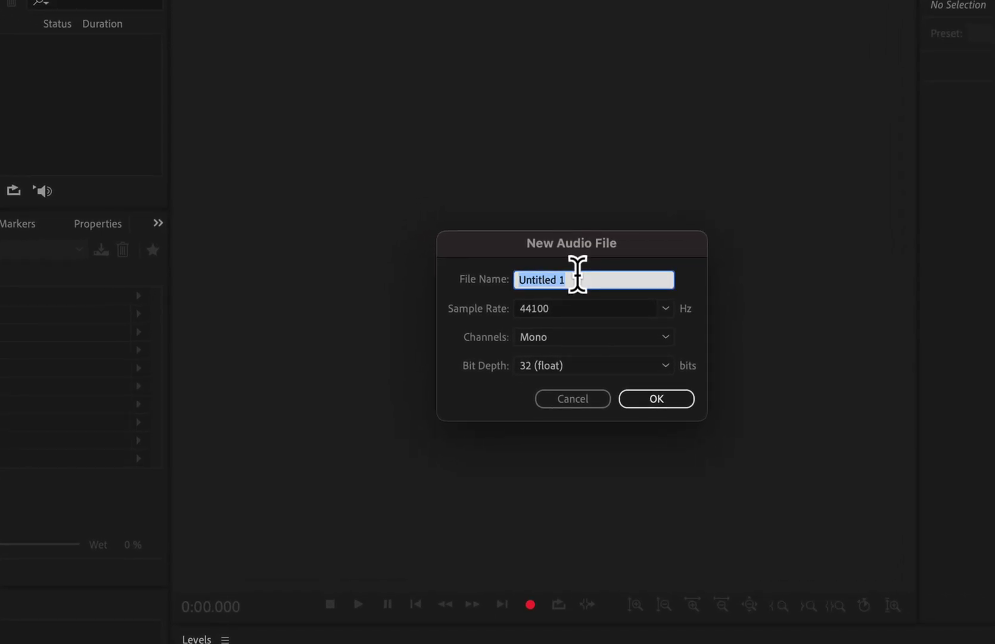
pyautogui.write('rec')
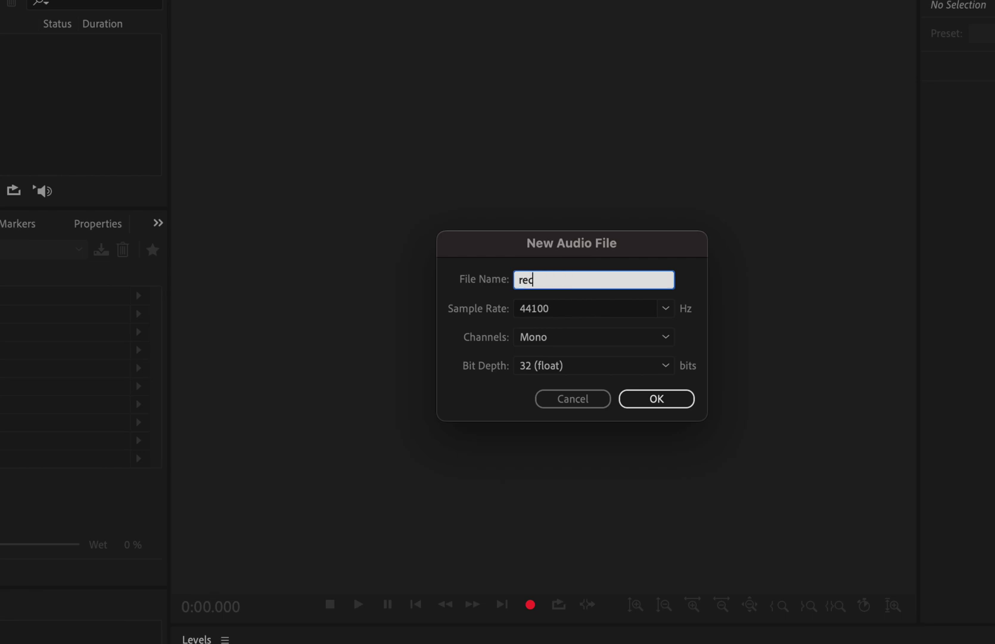
pyautogui.write('ording 1')
pyautogui.click(596, 306)
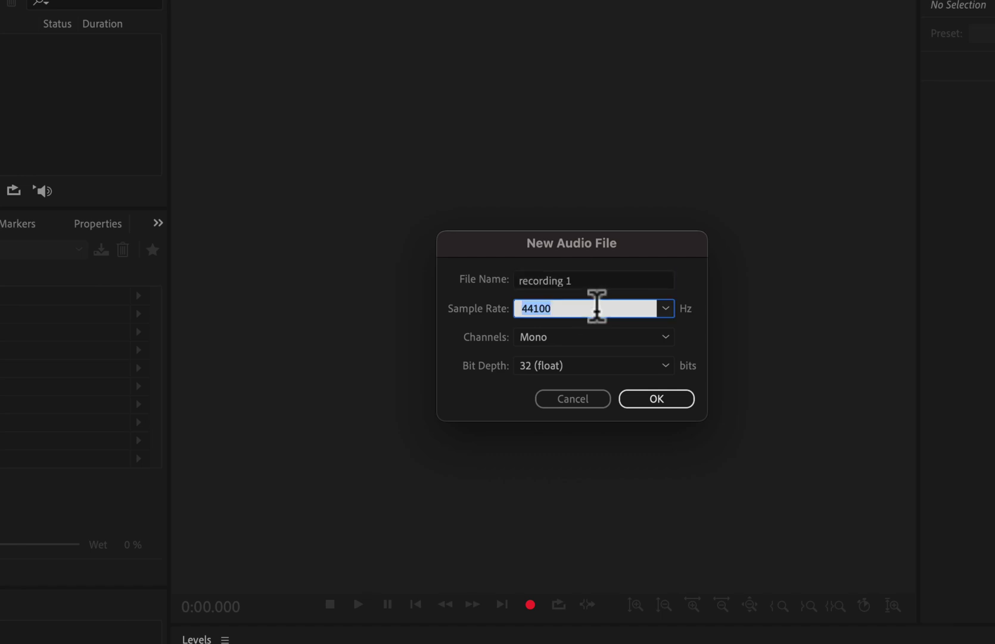
pyautogui.click(668, 313)
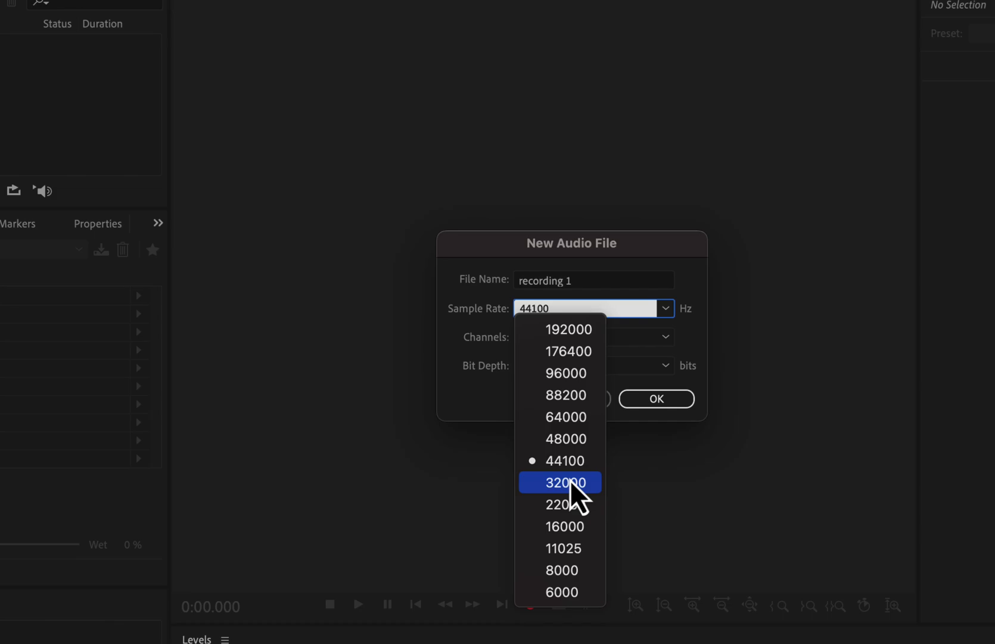
pyautogui.click(492, 403)
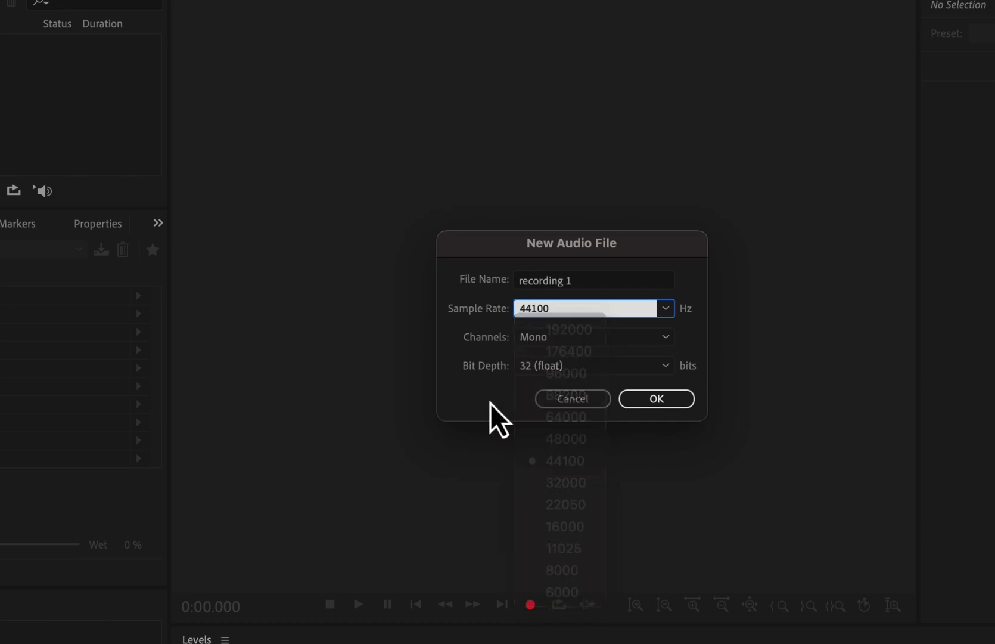
pyautogui.click(551, 340)
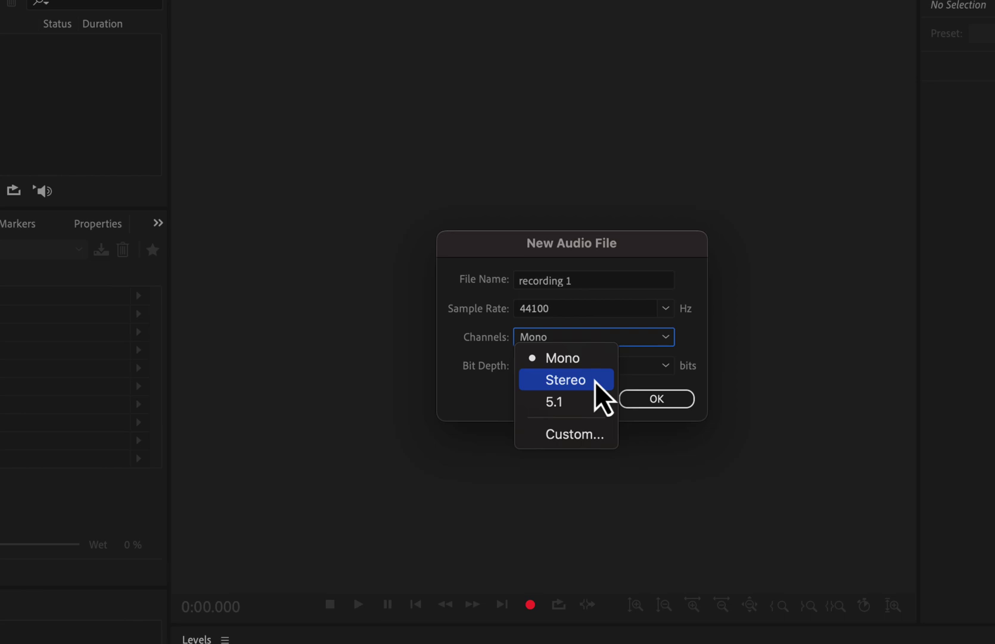
pyautogui.click(564, 352)
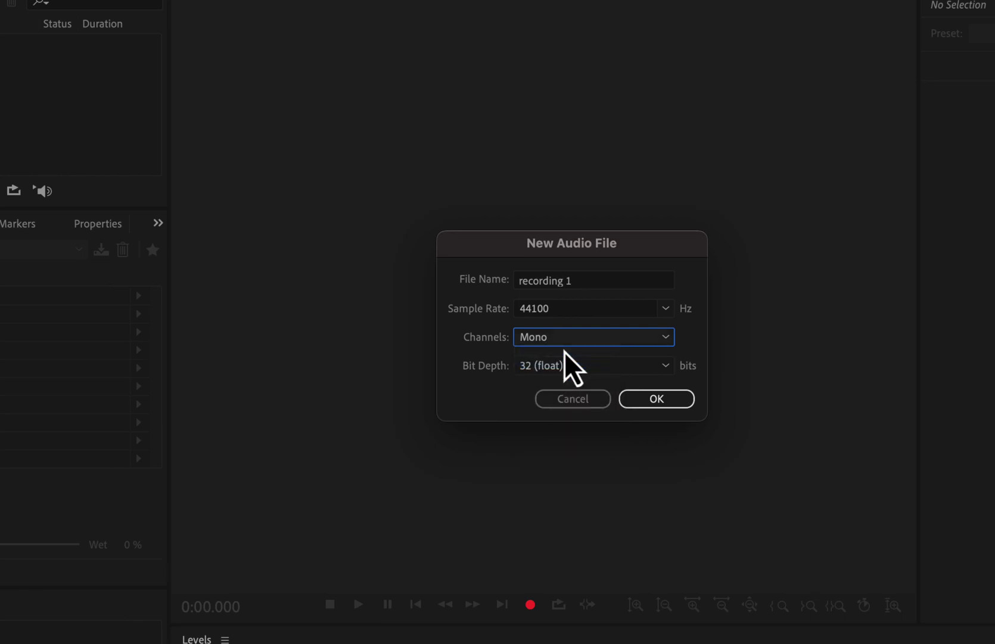
pyautogui.click(545, 368)
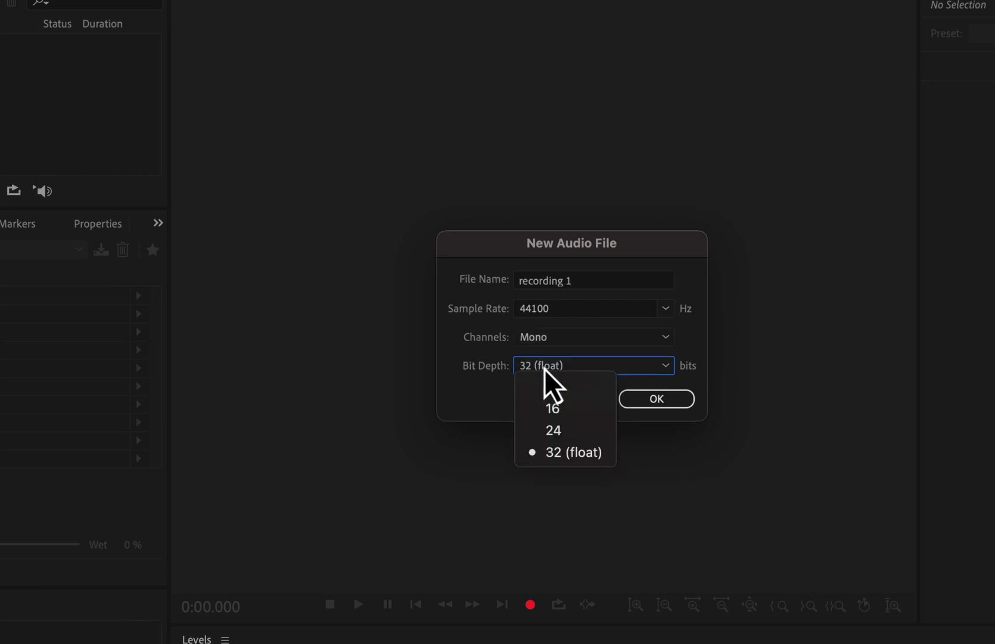
pyautogui.click(561, 460)
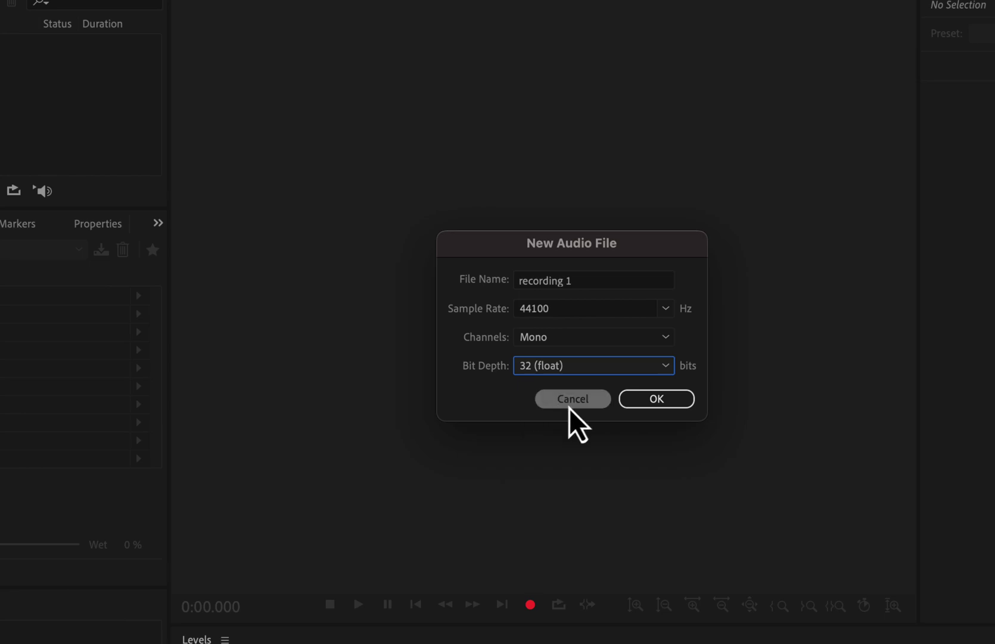
pyautogui.click(646, 400)
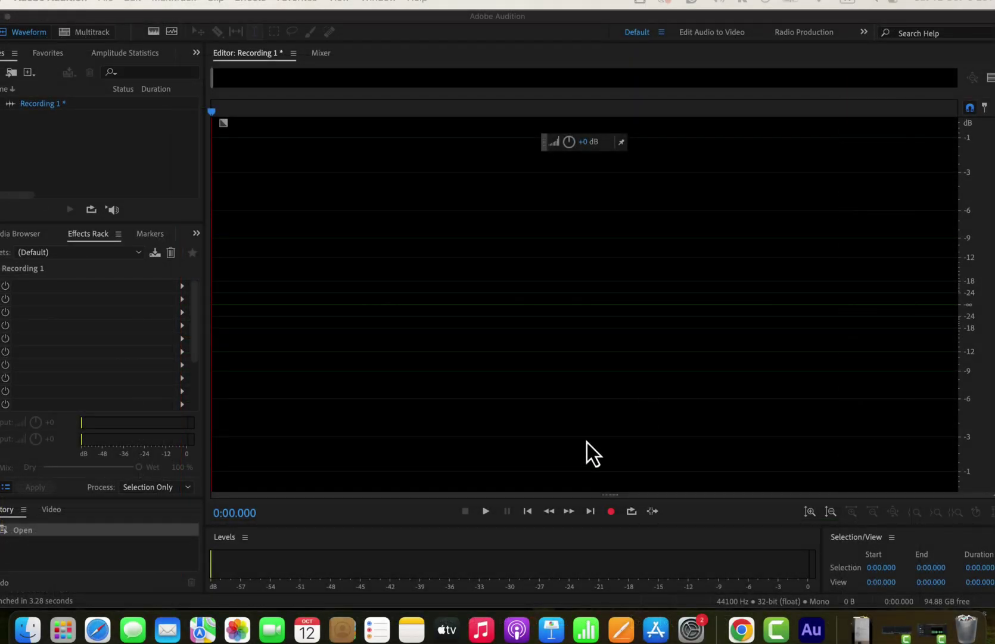
# Record a voice take from the start of the new audio file and stop the recording
pyautogui.click(587, 440)
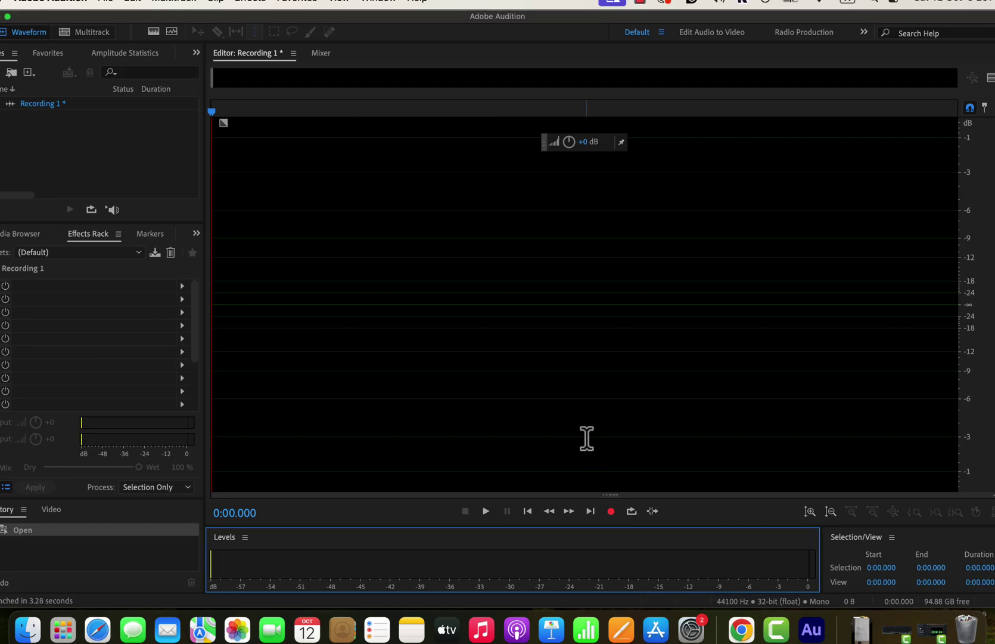
pyautogui.click(610, 511)
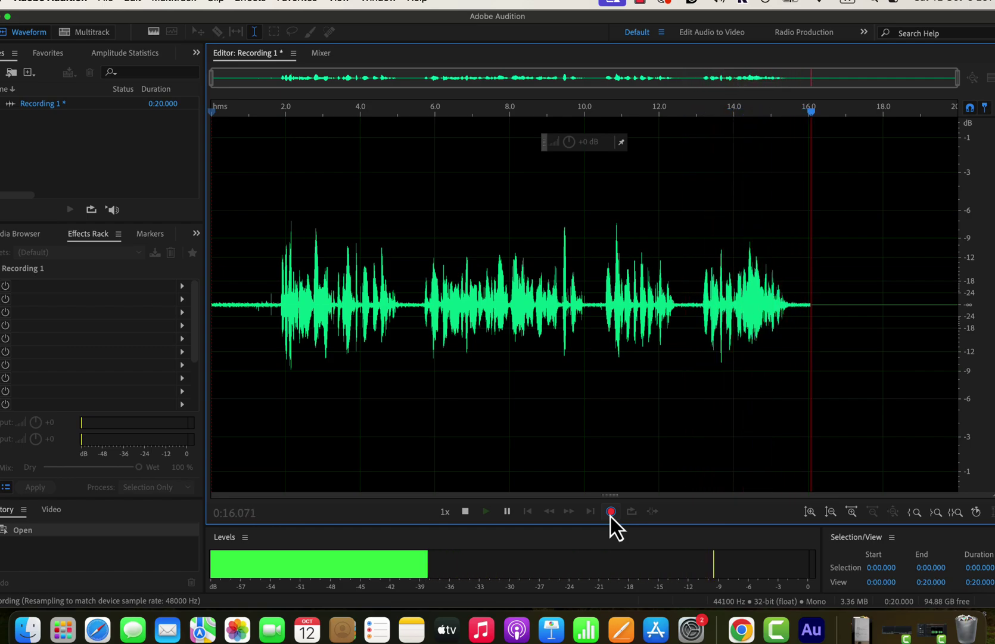
pyautogui.click(465, 511)
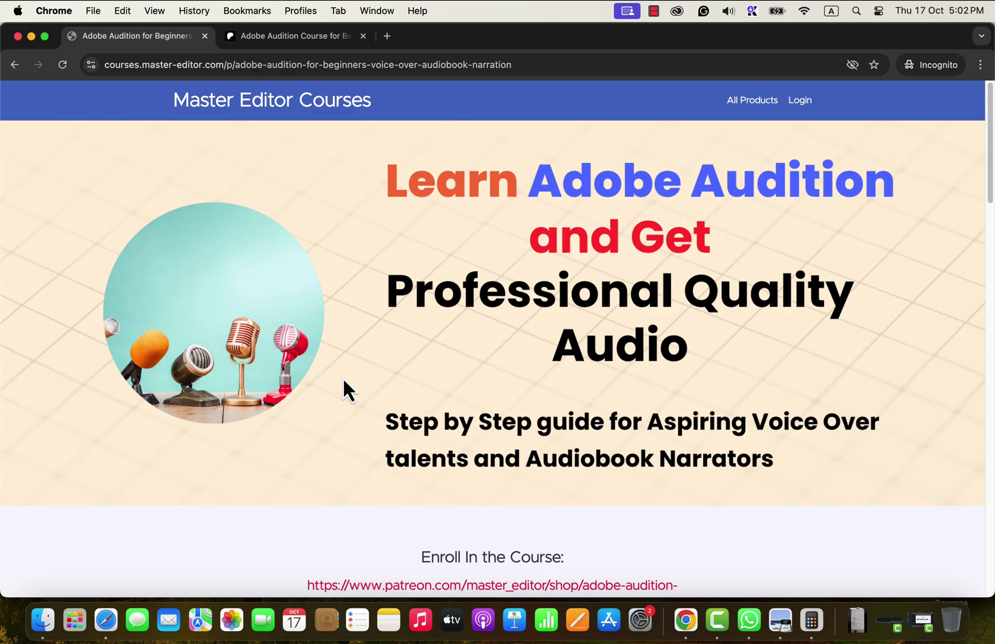
# Review the Adobe Audition course curriculum on the Master Editor Courses page and read the course details on its linked Patreon enrolment page
pyautogui.scroll(-5, 343, 380)
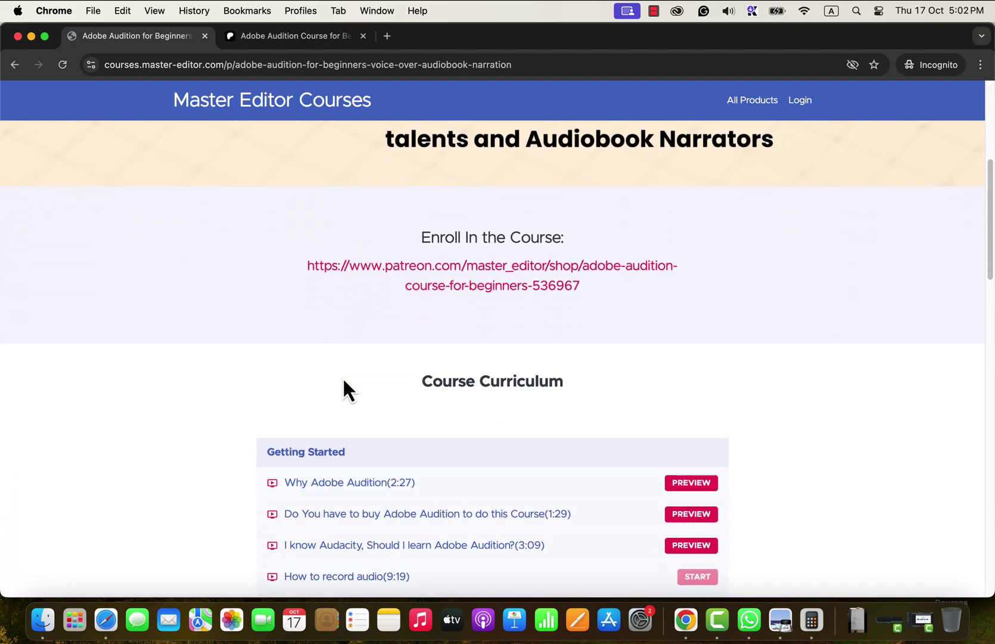
pyautogui.scroll(-6, 343, 381)
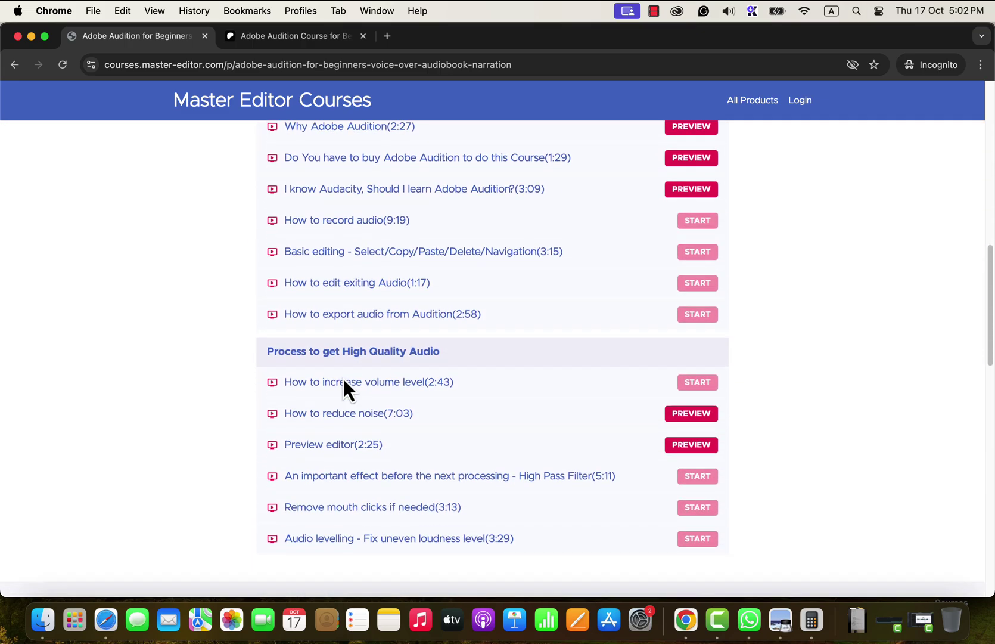
pyautogui.scroll(-5, 344, 381)
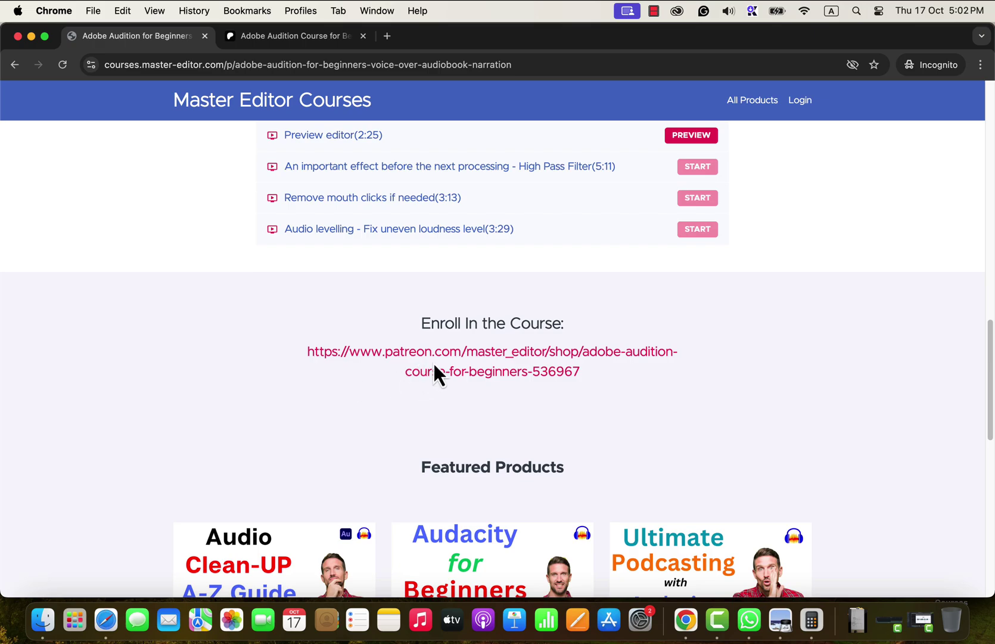
pyautogui.click(464, 361)
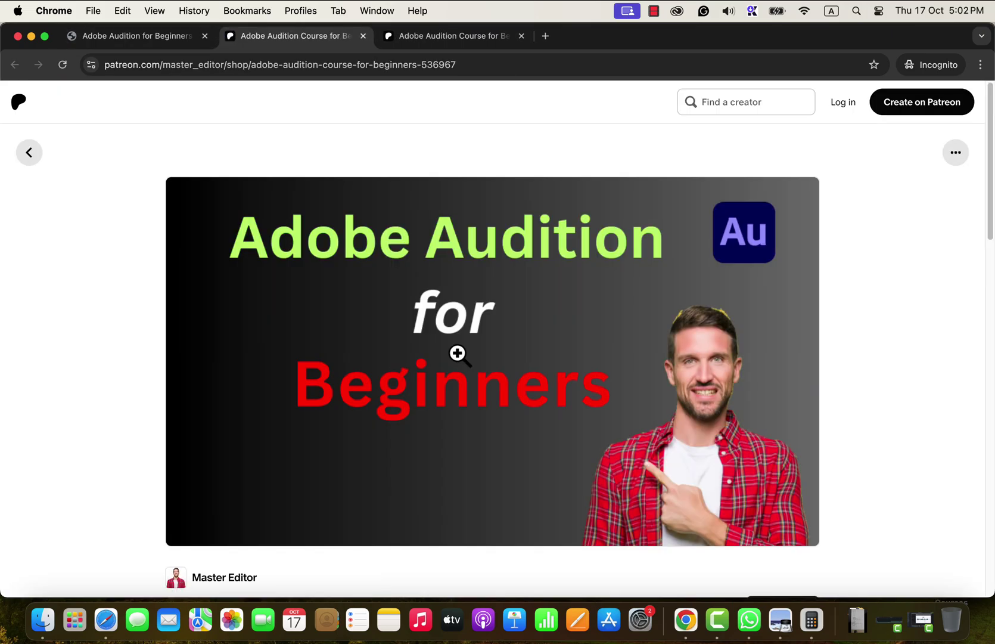
pyautogui.scroll(-5, 457, 353)
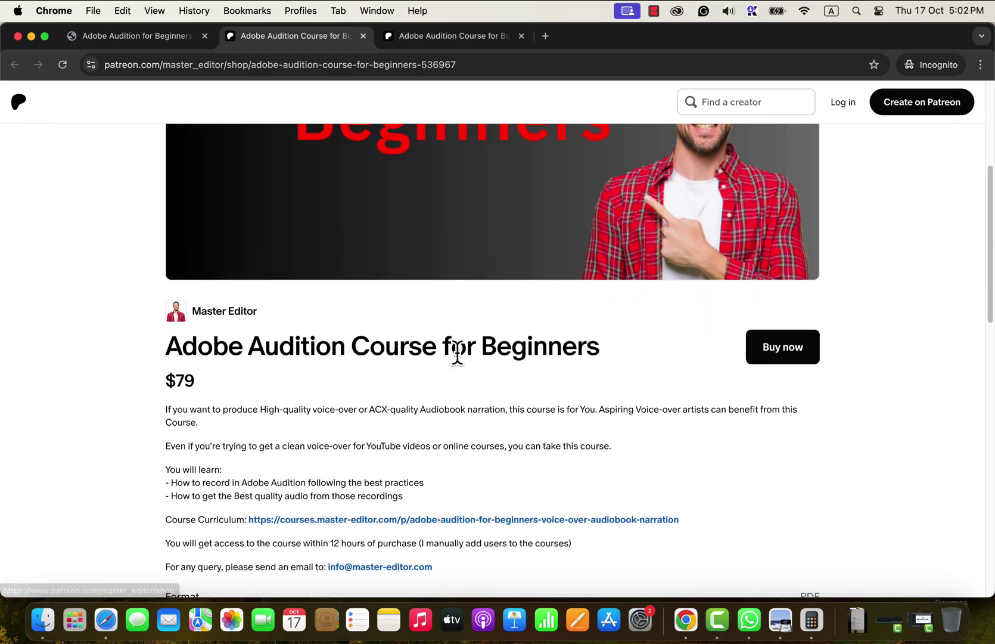
pyautogui.scroll(-4, 458, 354)
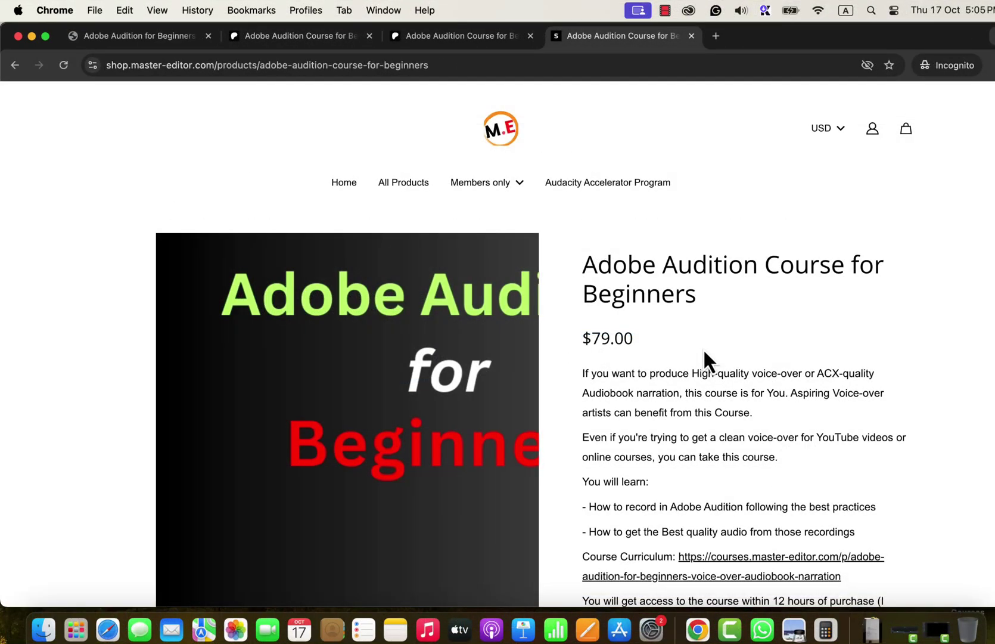
# Add one Adobe Audition Course for Beginners to the shop cart and proceed to checkout
pyautogui.scroll(-5, 704, 352)
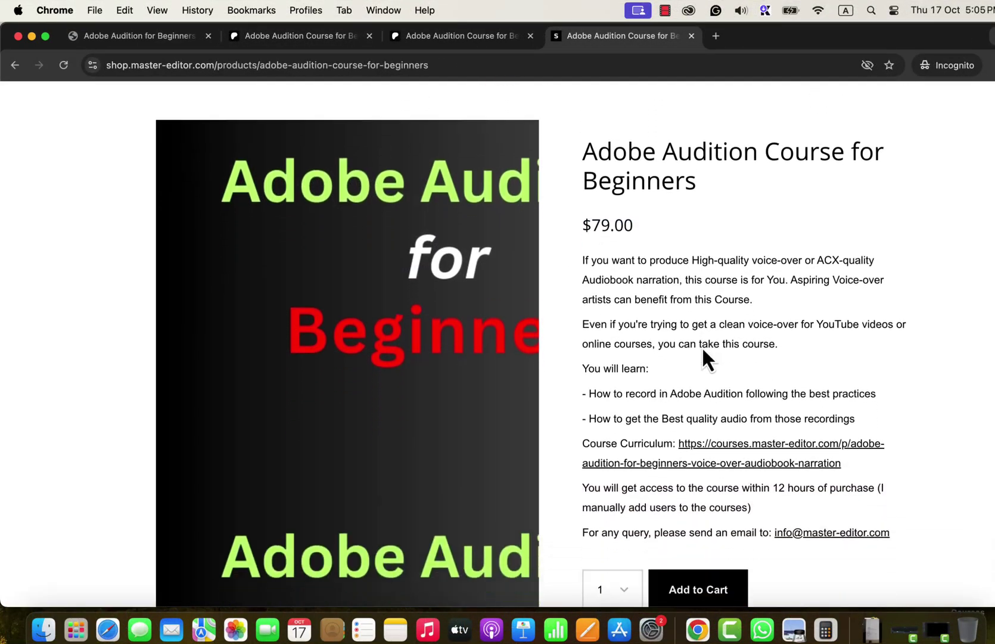
pyautogui.click(708, 506)
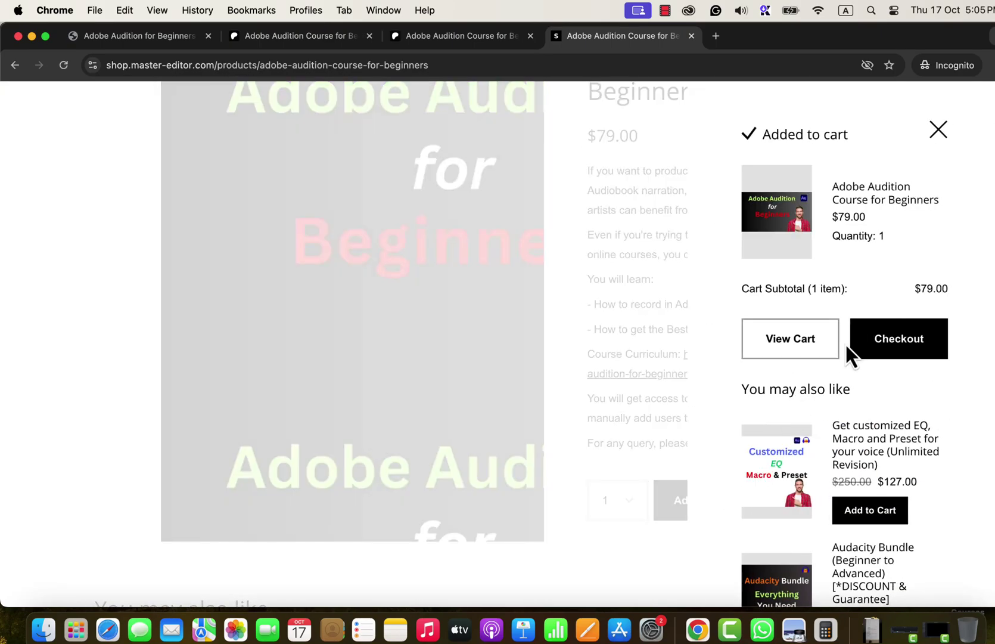
pyautogui.click(878, 349)
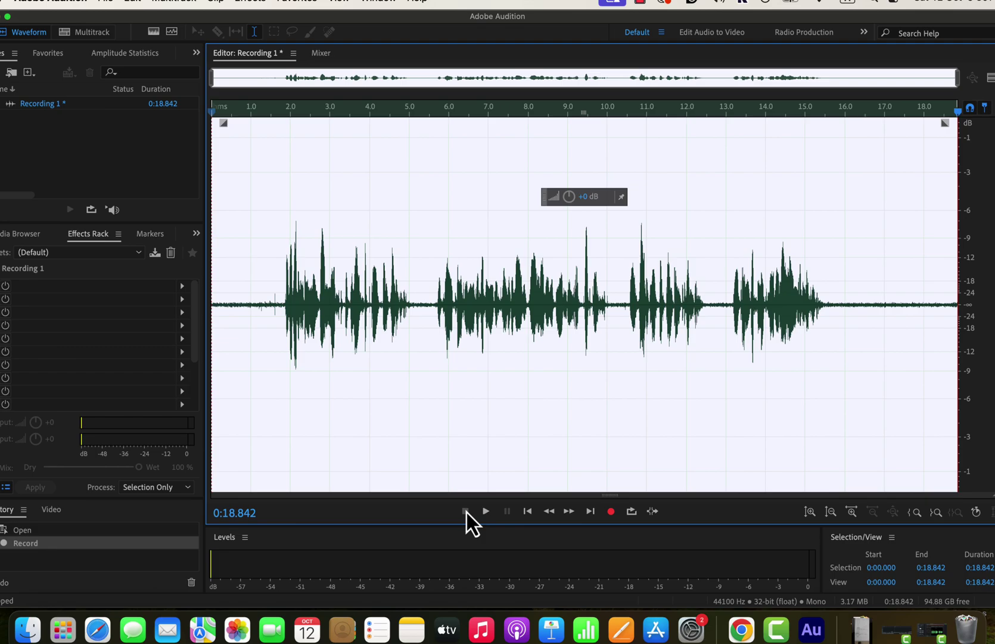
# Play back the recorded voice take in Audition from the 1-second mark
pyautogui.click(252, 295)
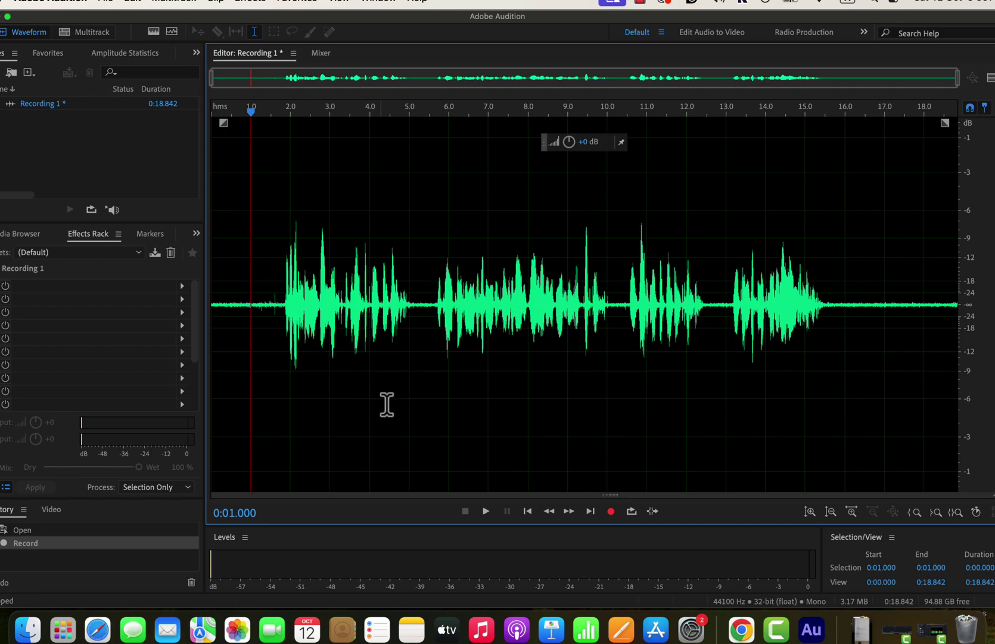
pyautogui.click(485, 511)
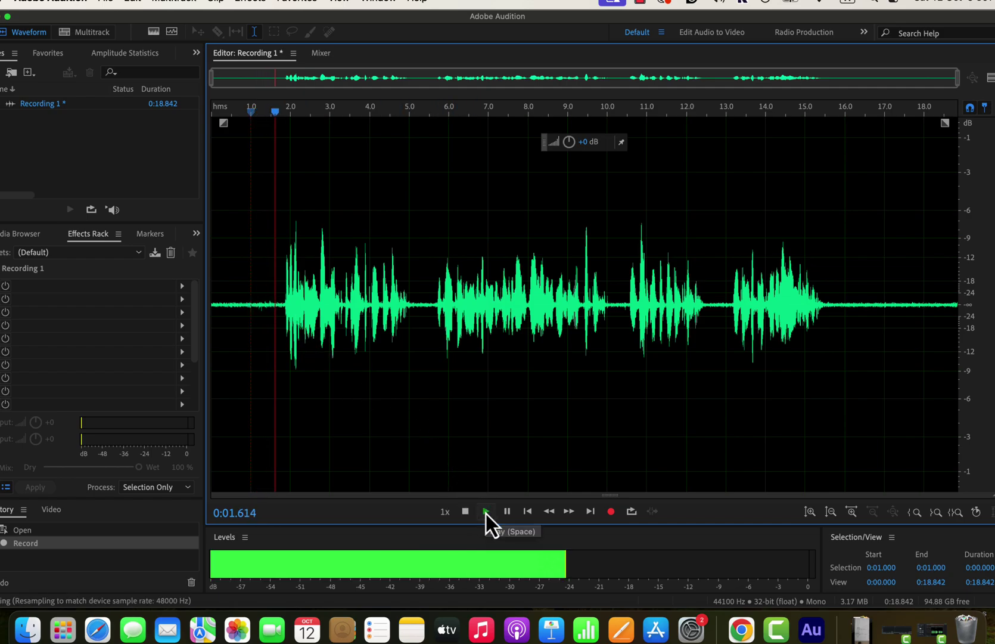
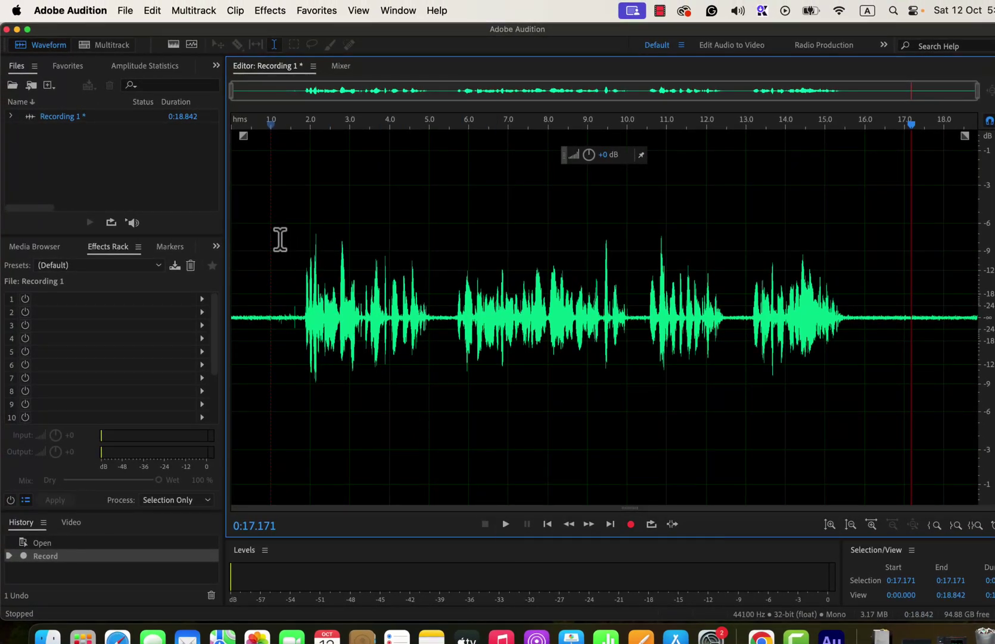
# Save the recording as Recording 1.wav in a new folder named Demos inside the Audition samples folder
pyautogui.click(124, 10)
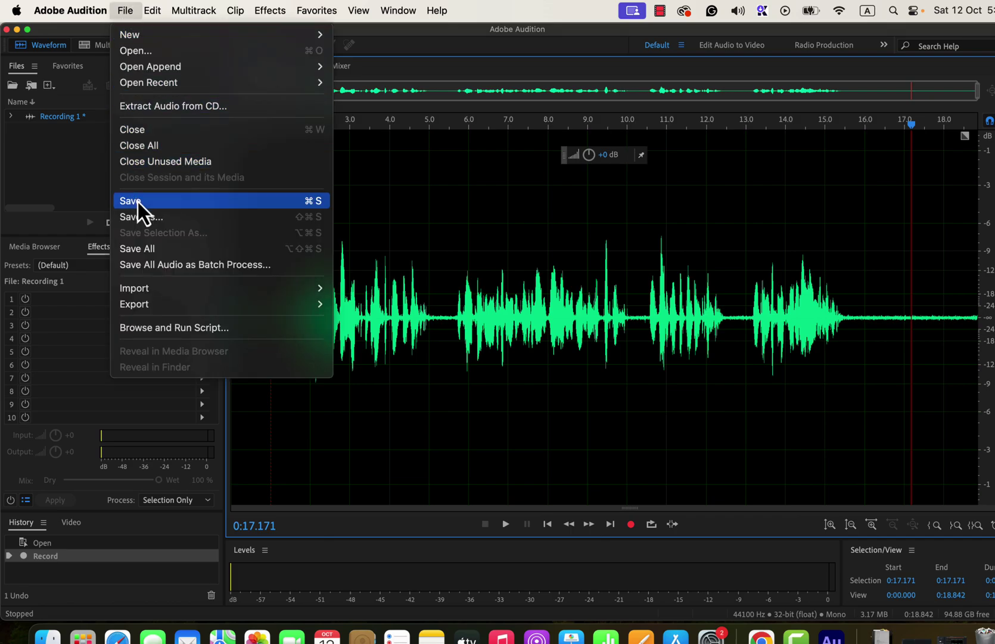
pyautogui.click(181, 205)
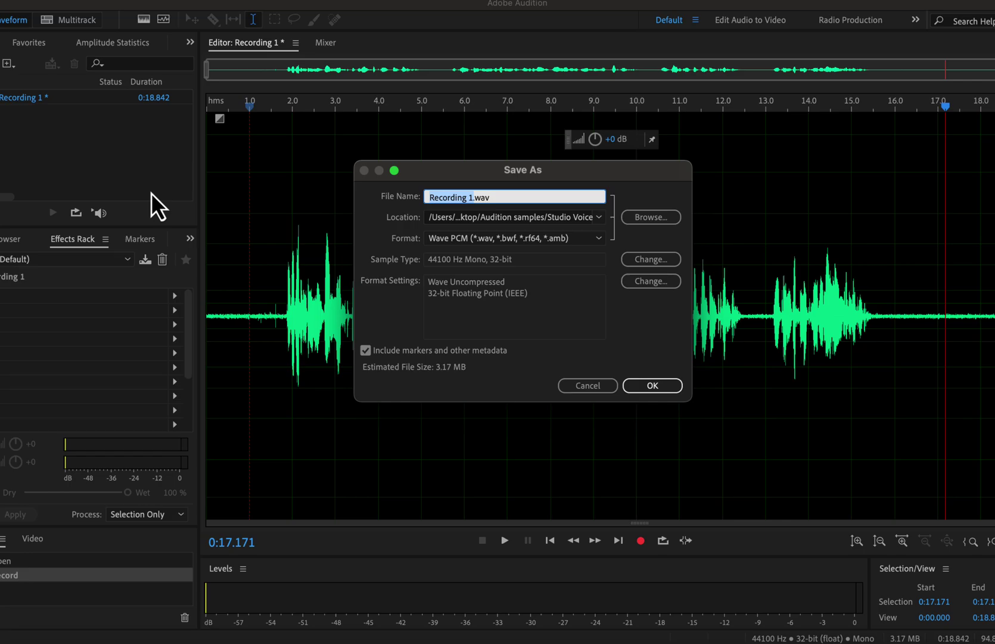
pyautogui.click(637, 221)
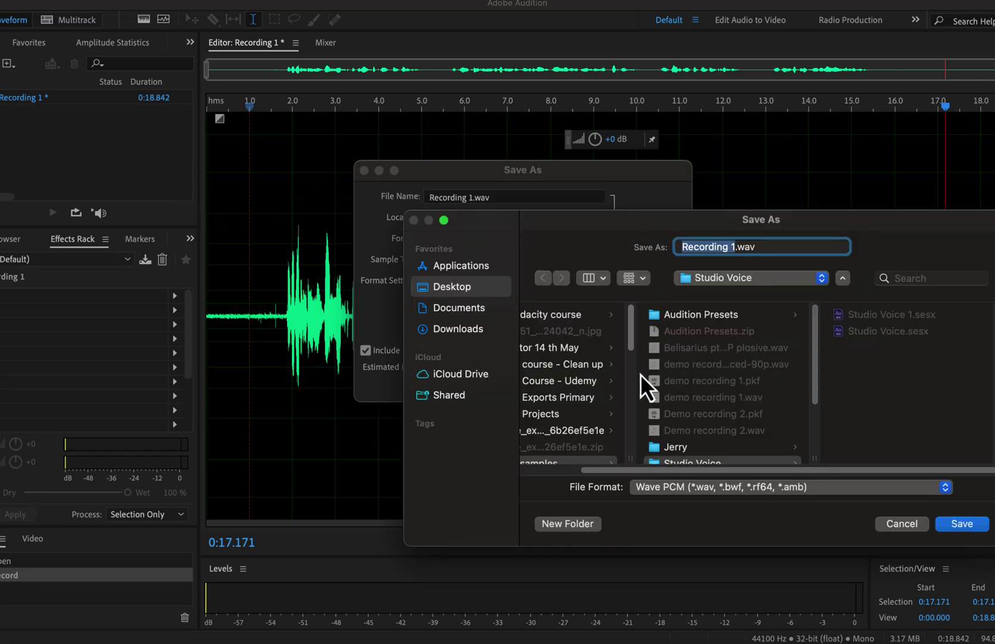
pyautogui.scroll(-5, 586, 392)
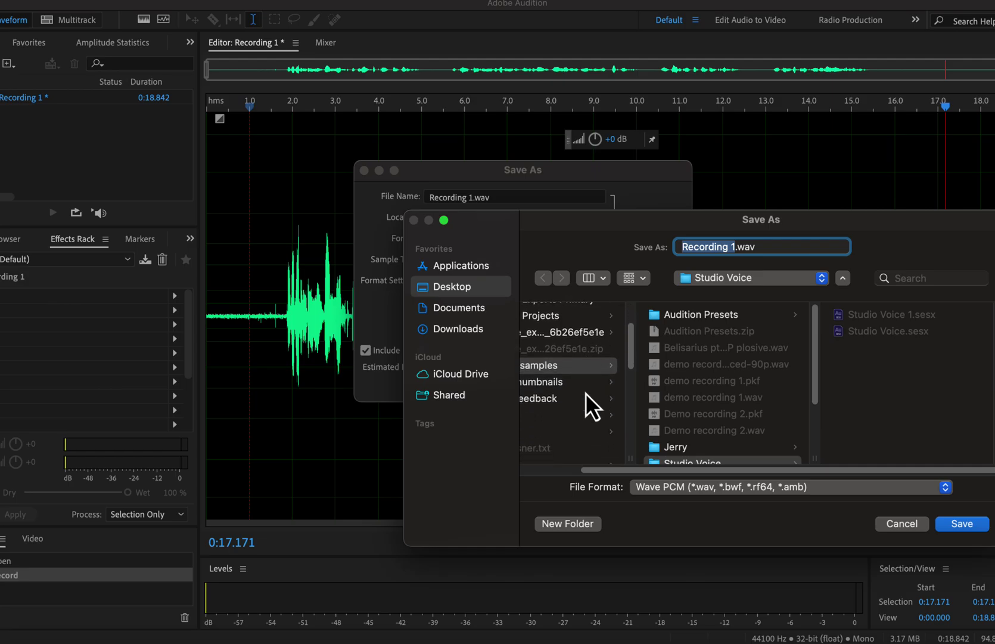
pyautogui.click(564, 364)
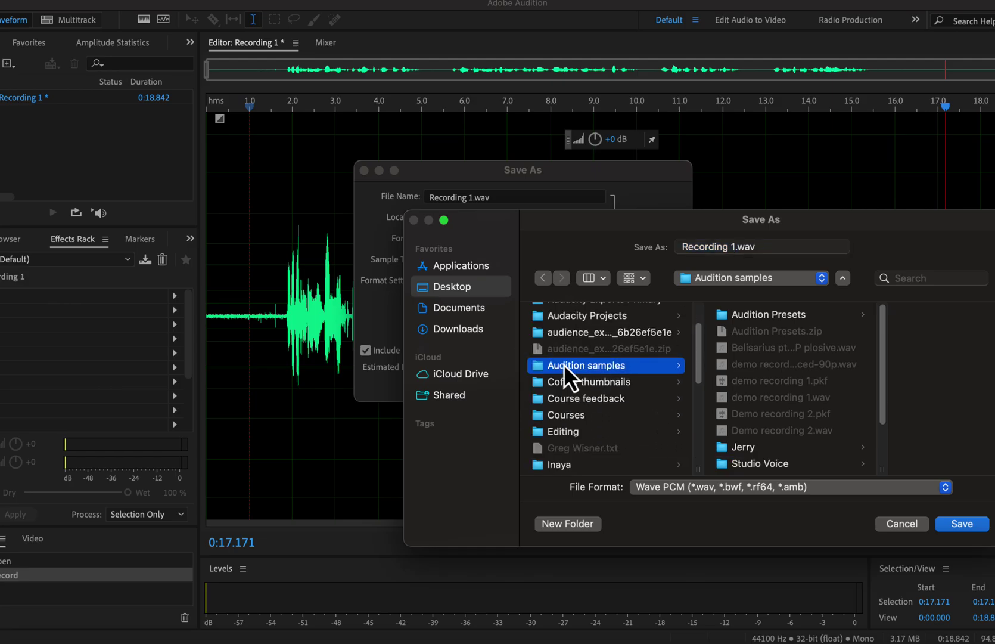
pyautogui.click(566, 524)
pyautogui.write('Demos')
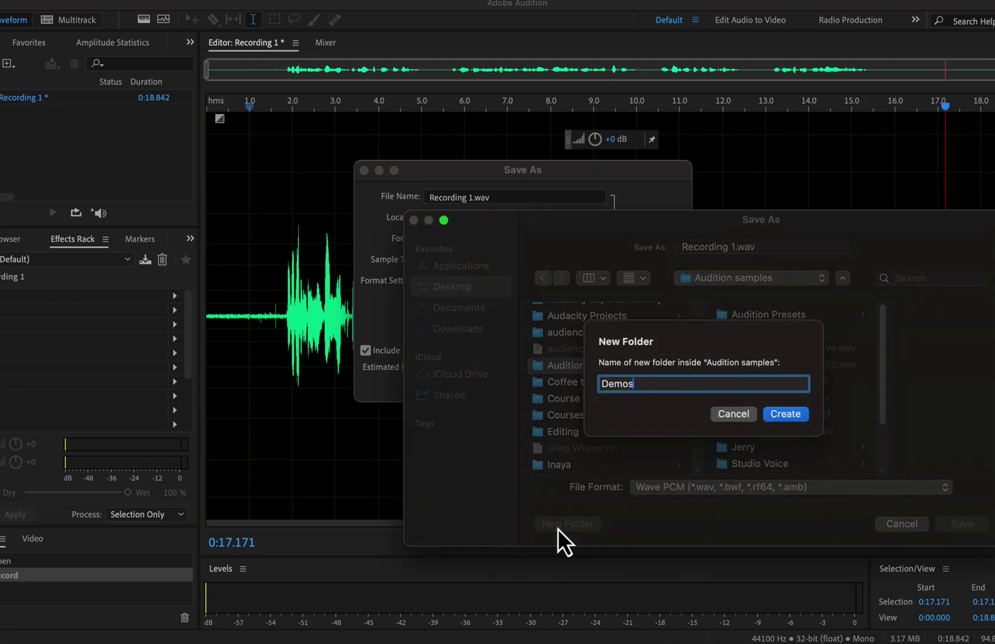
pyautogui.press('Return')
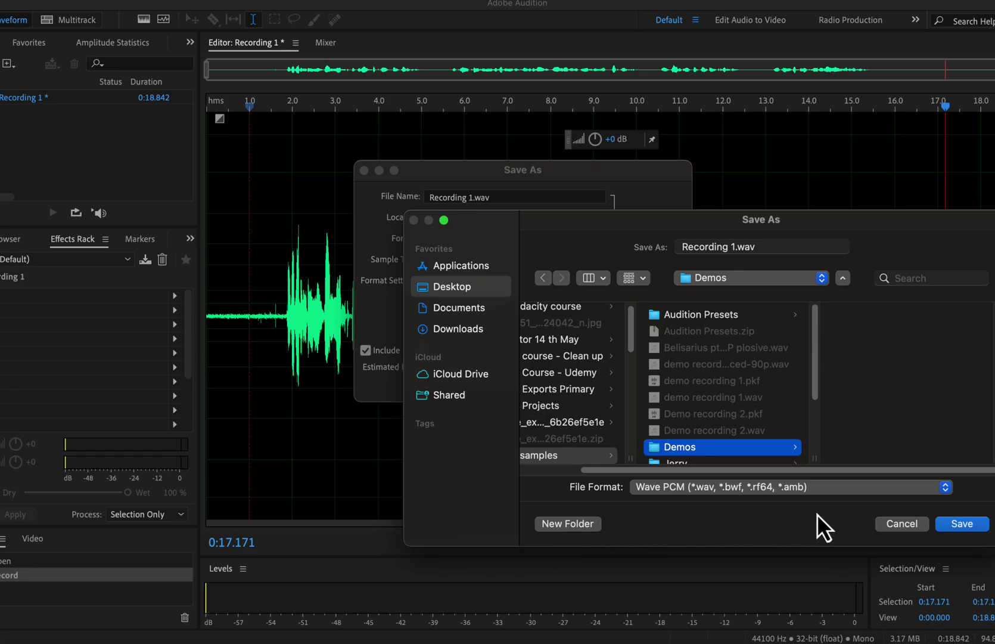
pyautogui.click(961, 523)
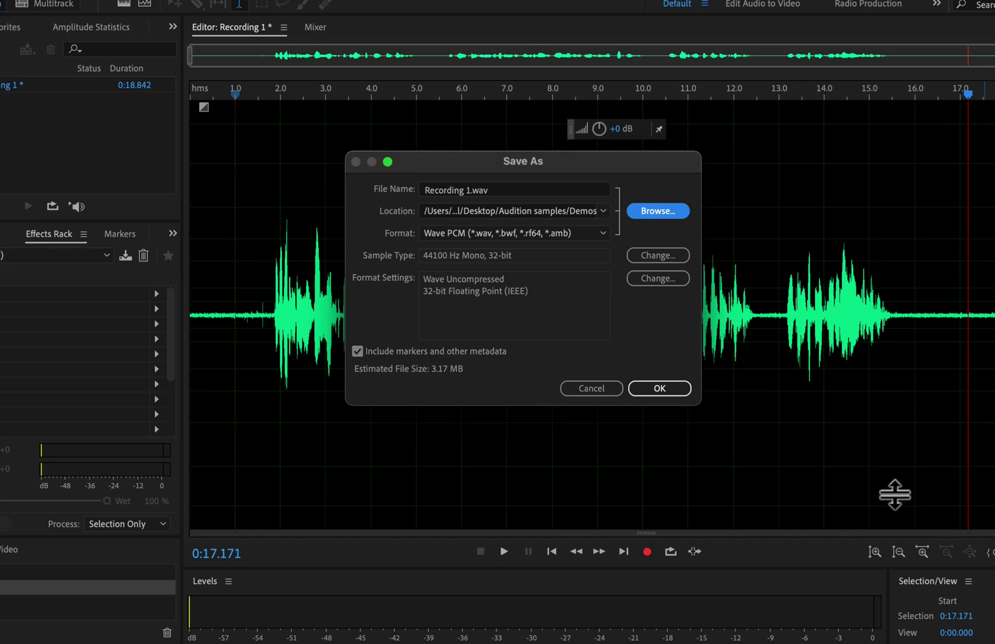
pyautogui.click(660, 389)
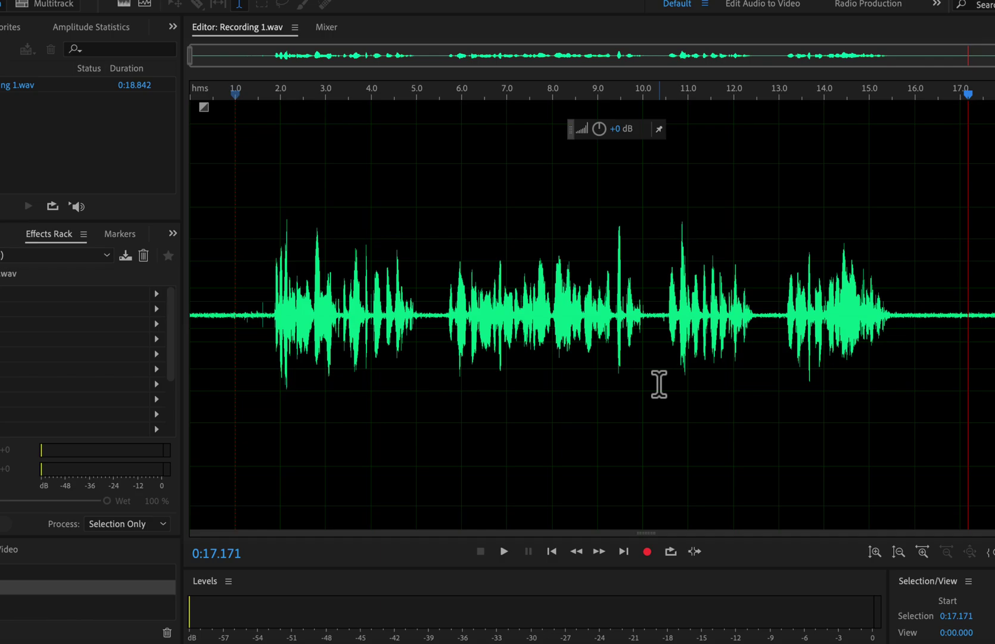
# Switch to Finder and check the saved recording files in the Demos folder
pyautogui.press('super+Tab')
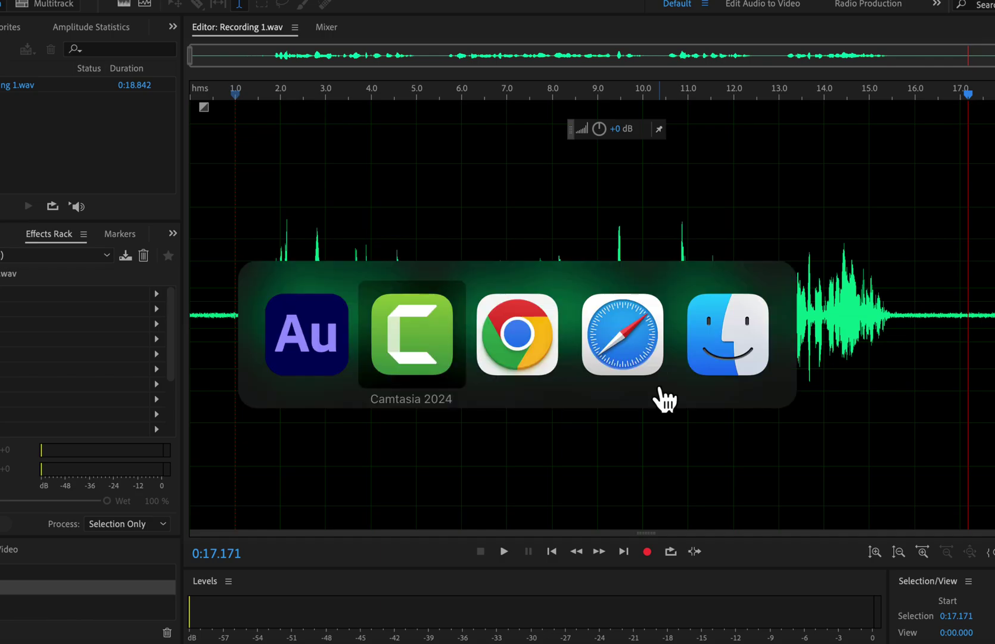
pyautogui.press('super+Tab')
pyautogui.press('super+Tab')
pyautogui.press('super+Tab')
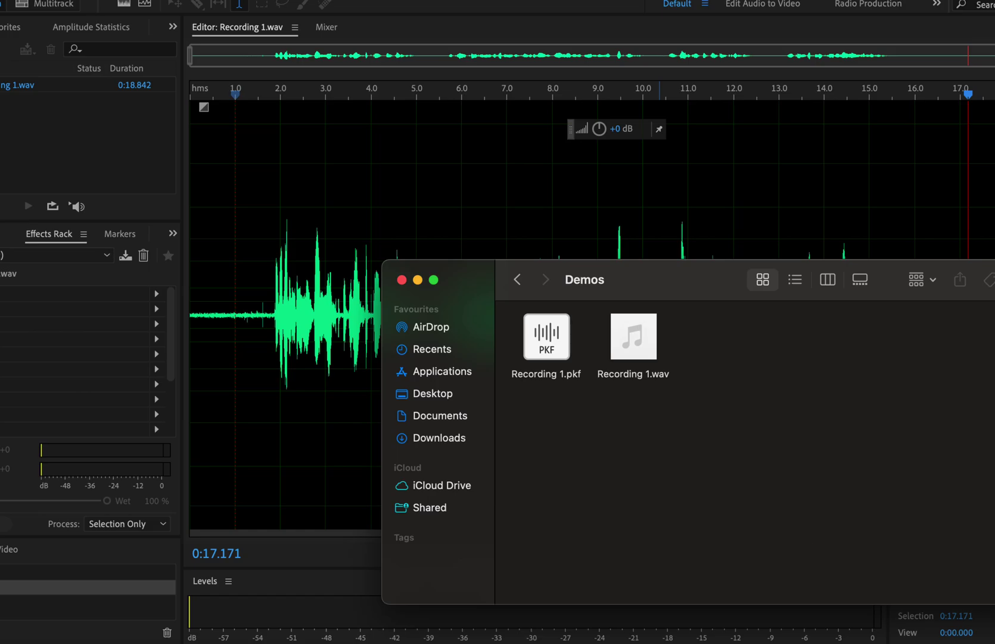
pyautogui.press('super+Tab')
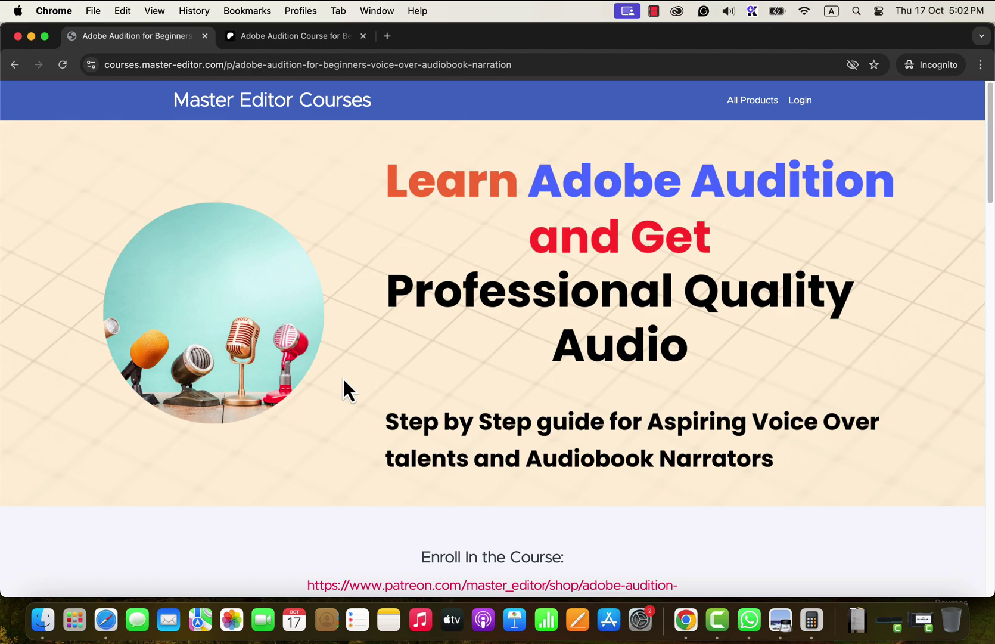
# Look through the course curriculum in Chrome down to the lower enrolment link on the Master Editor Courses page
pyautogui.scroll(-10, 343, 380)
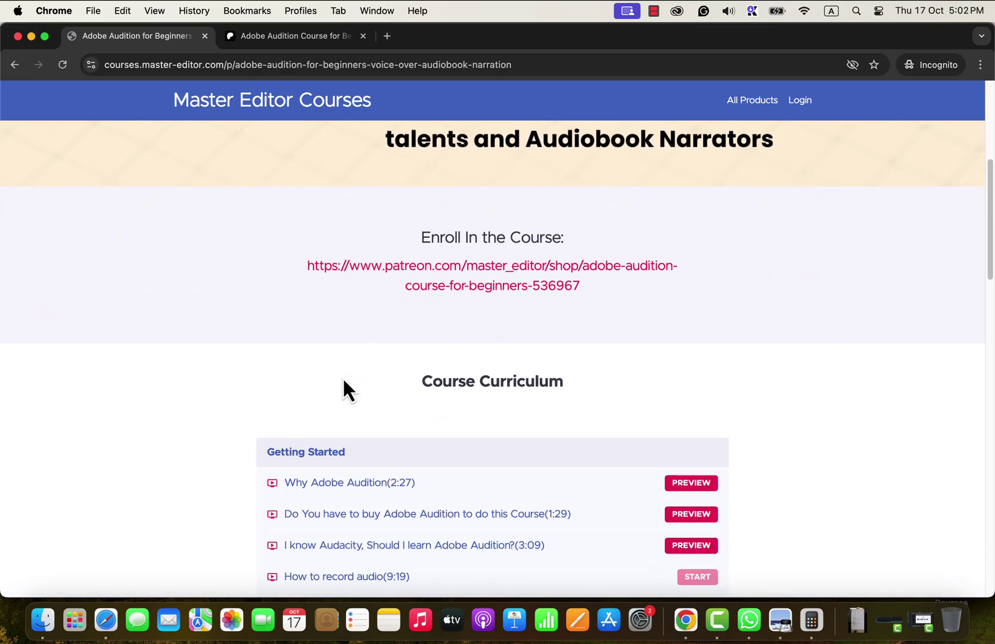
pyautogui.scroll(-7, 342, 381)
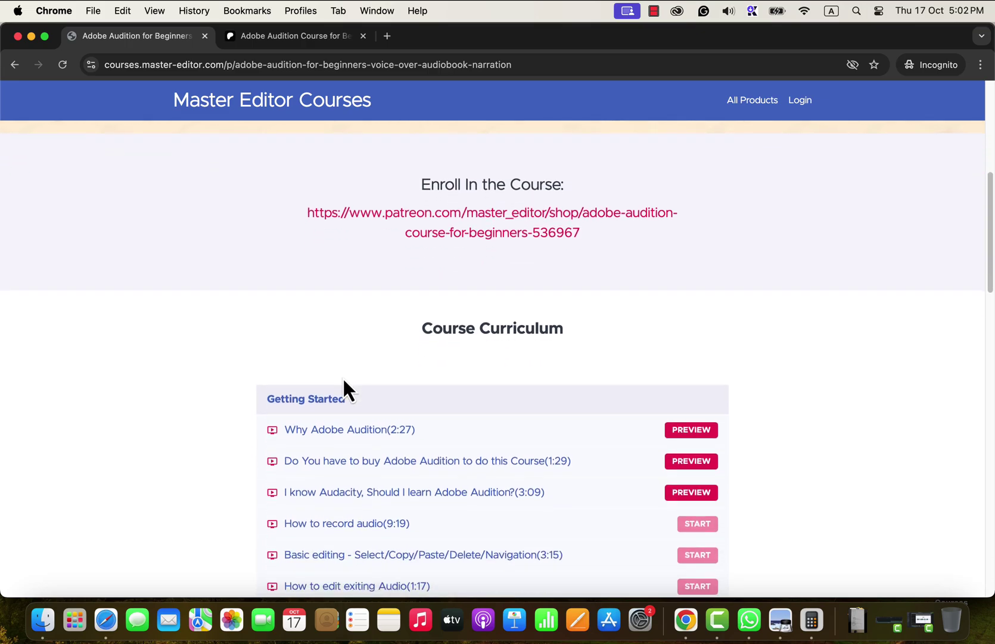
pyautogui.scroll(-14, 343, 382)
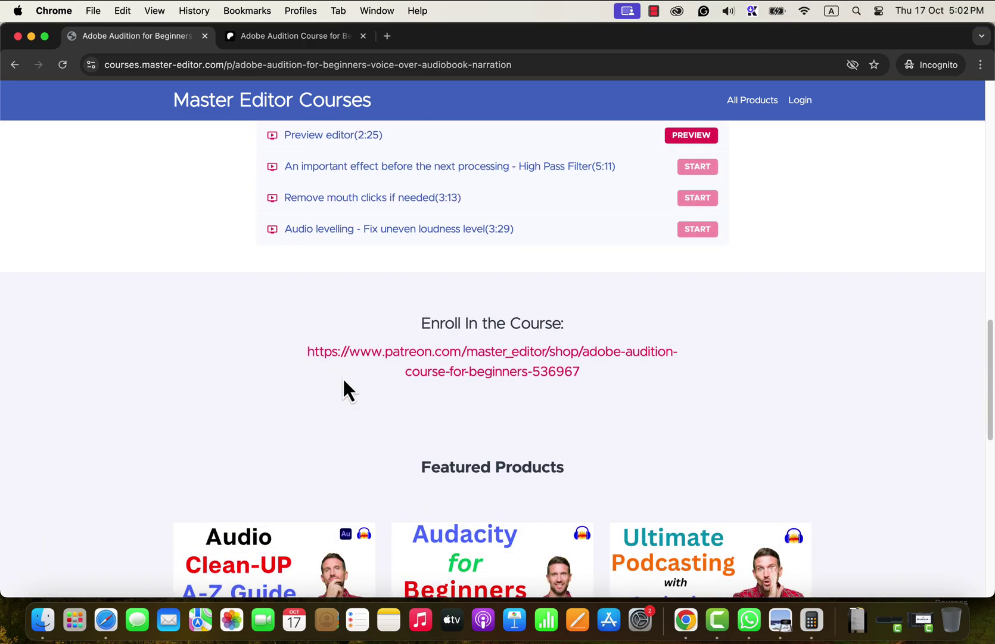